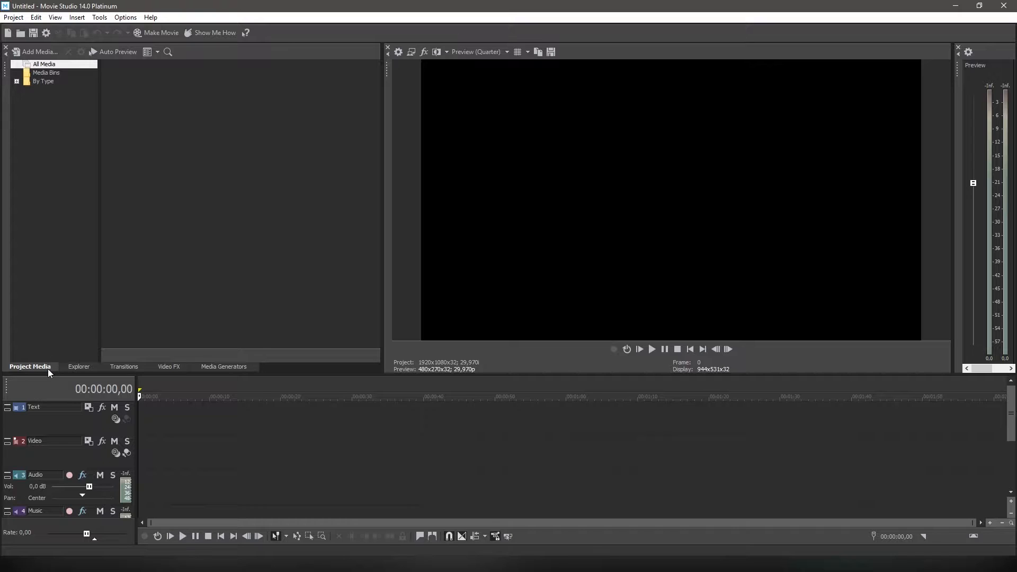
Add the "Ehrling - All I Ne..." audio file from SOUBORY\Tvorba\_VideoMaterial\Music to the start of the Music track.
left_click(79, 366)
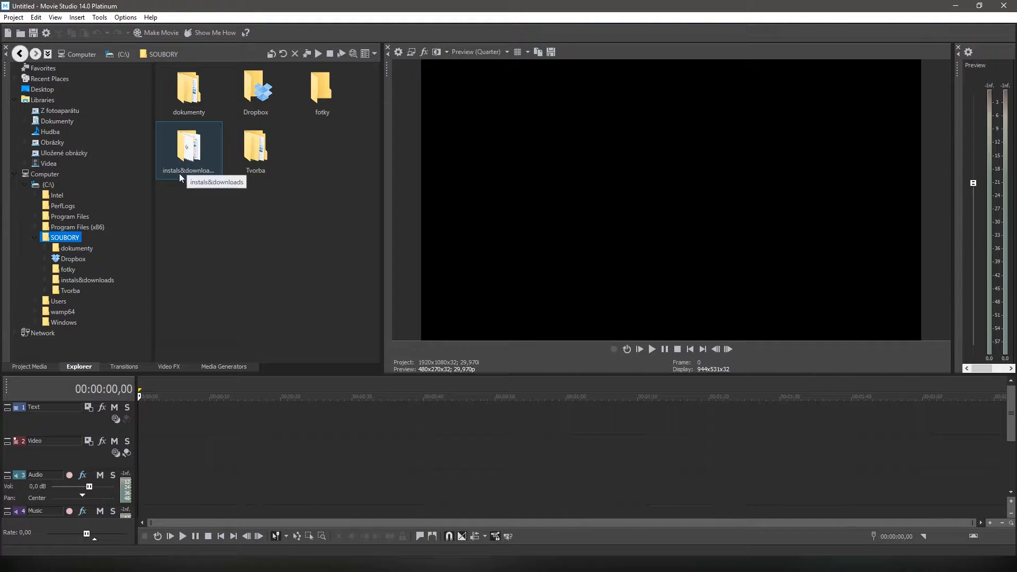
left_click(69, 290)
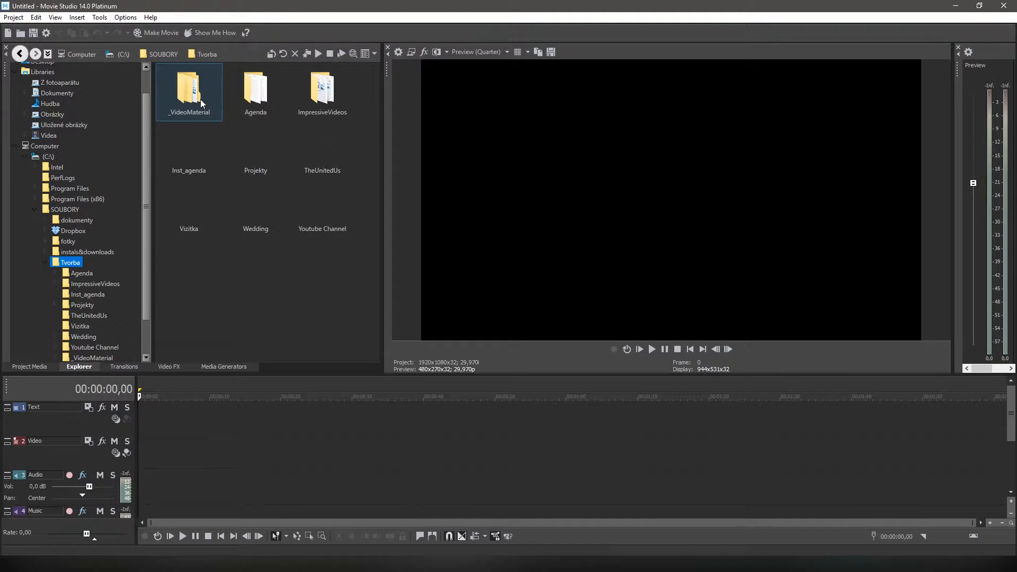
double_click(200, 100)
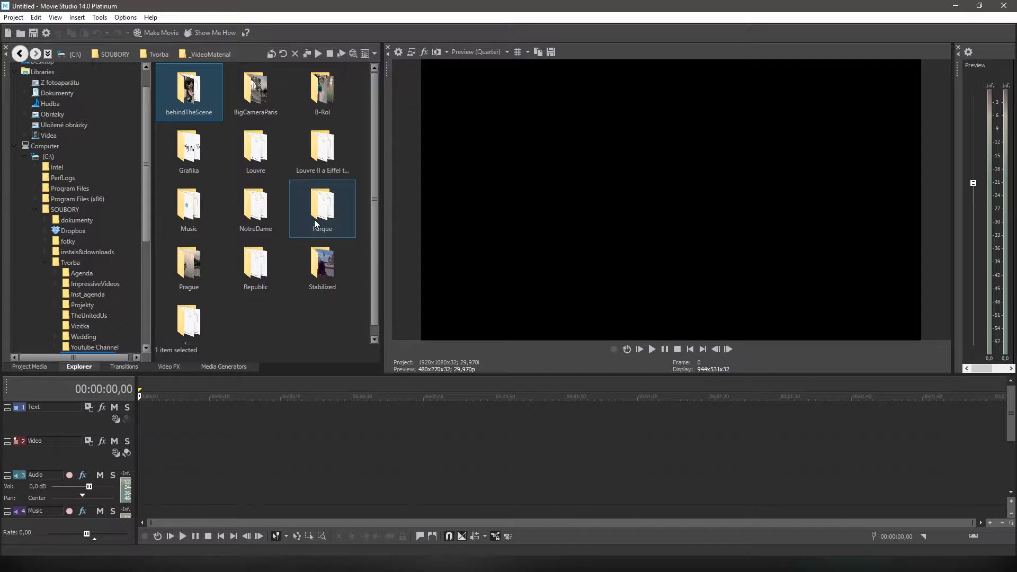
double_click(172, 216)
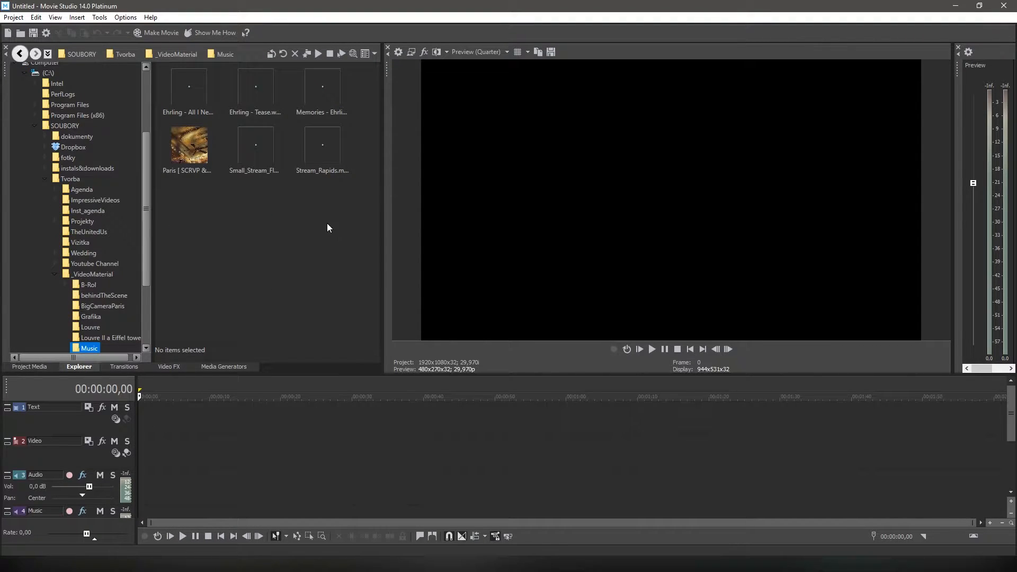
left_click_drag(192, 91, 176, 439)
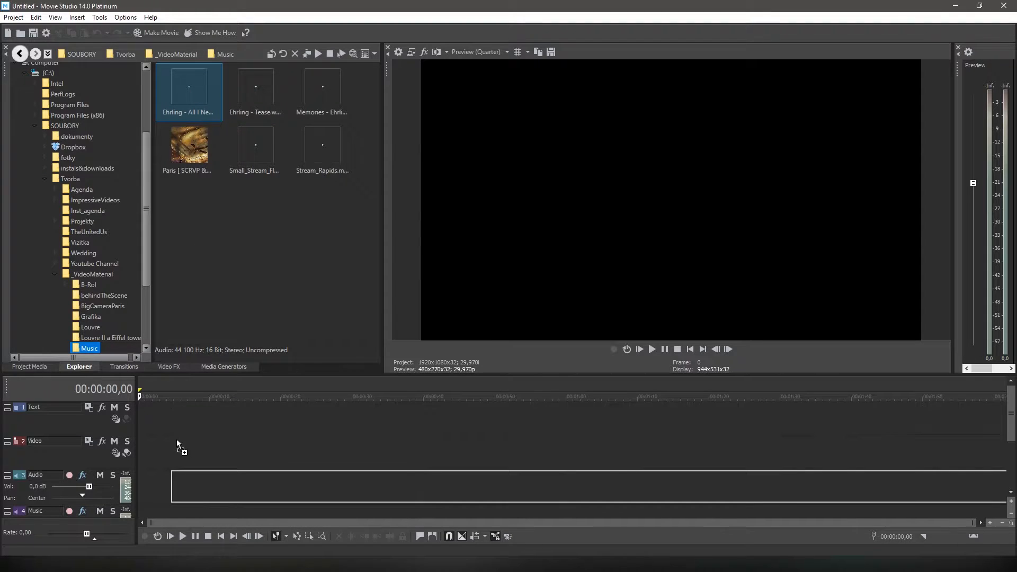
left_click_drag(162, 497, 146, 517)
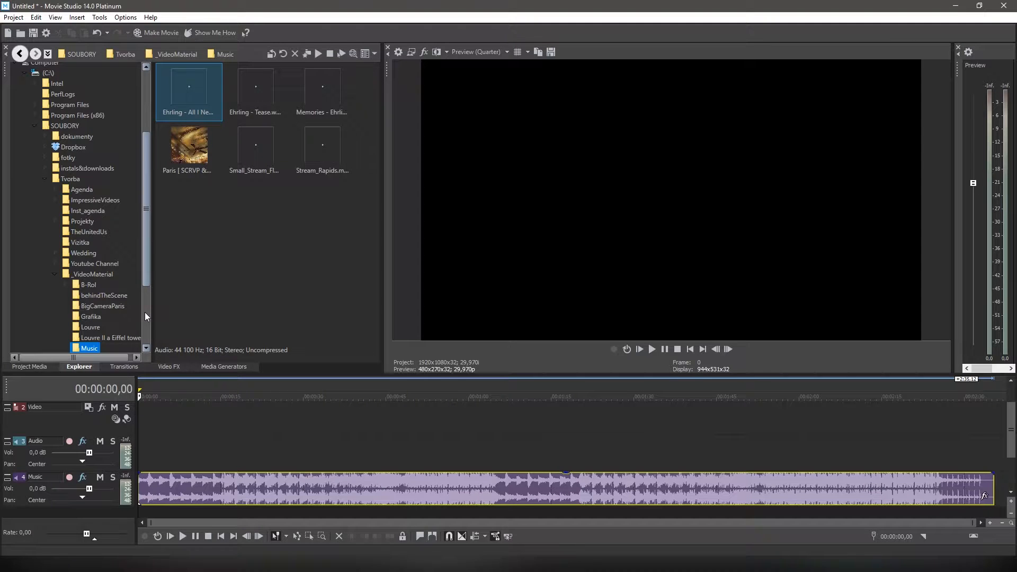
Add clip 2017_0704_1822 from the Trip folder to the start of the Video track, matching the project video settings to it.
scroll(145, 317, "down", 4)
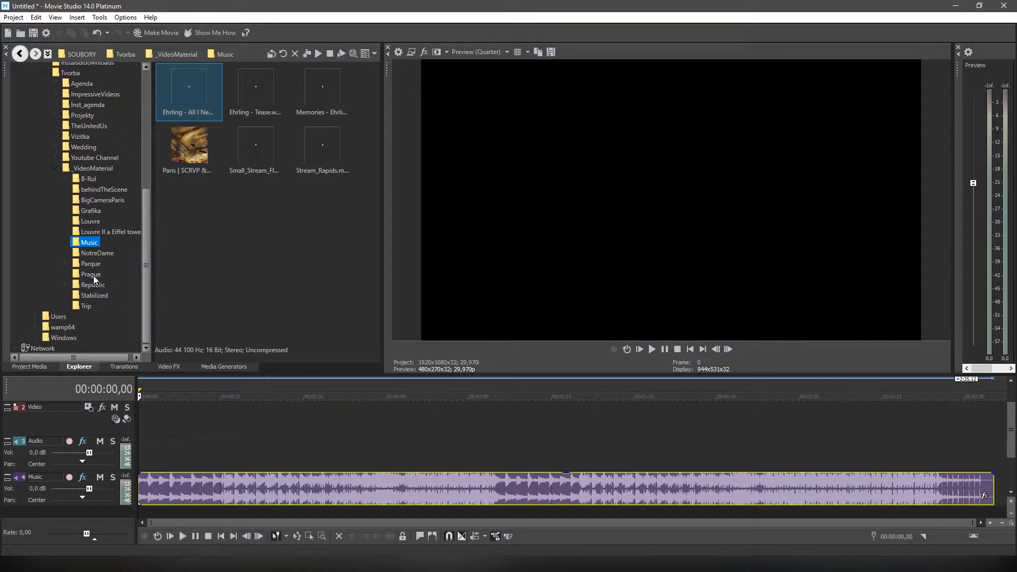
left_click(85, 306)
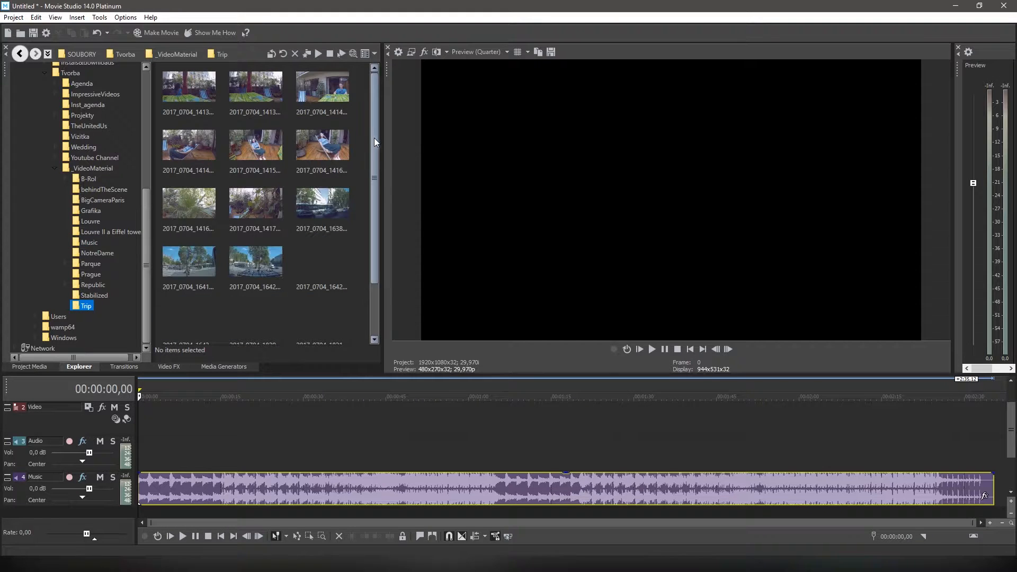
left_click_drag(374, 157, 370, 225)
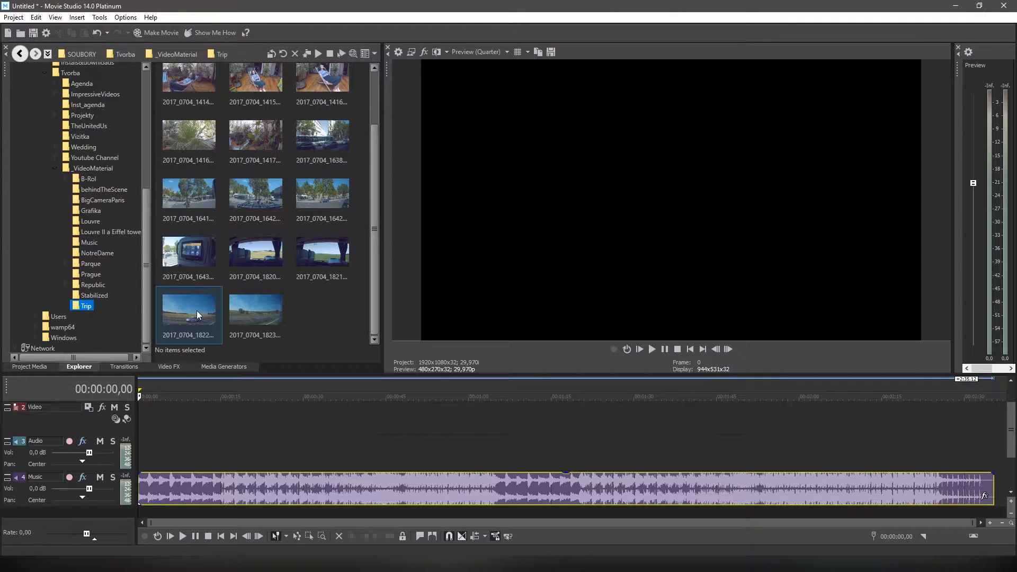
left_click_drag(202, 310, 142, 416)
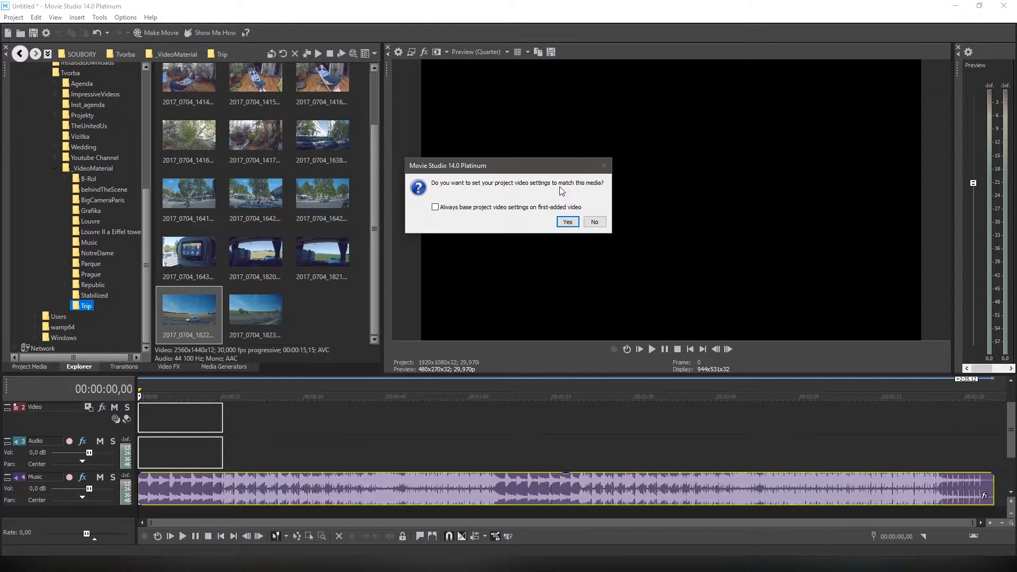
left_click(568, 222)
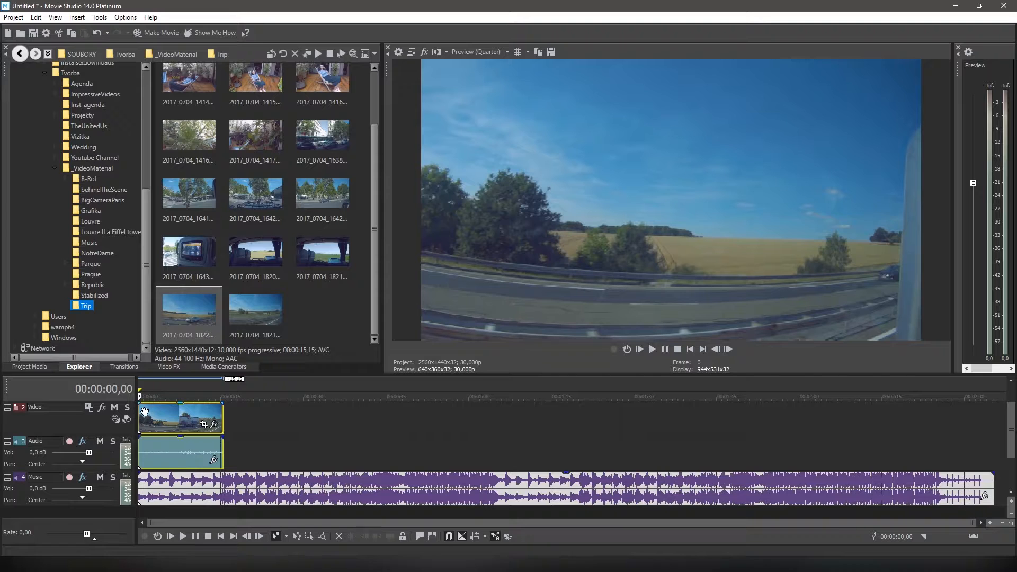
Preview the road clip, trim both its ends to leave about 4 seconds, and keep it at the timeline's start.
key("space")
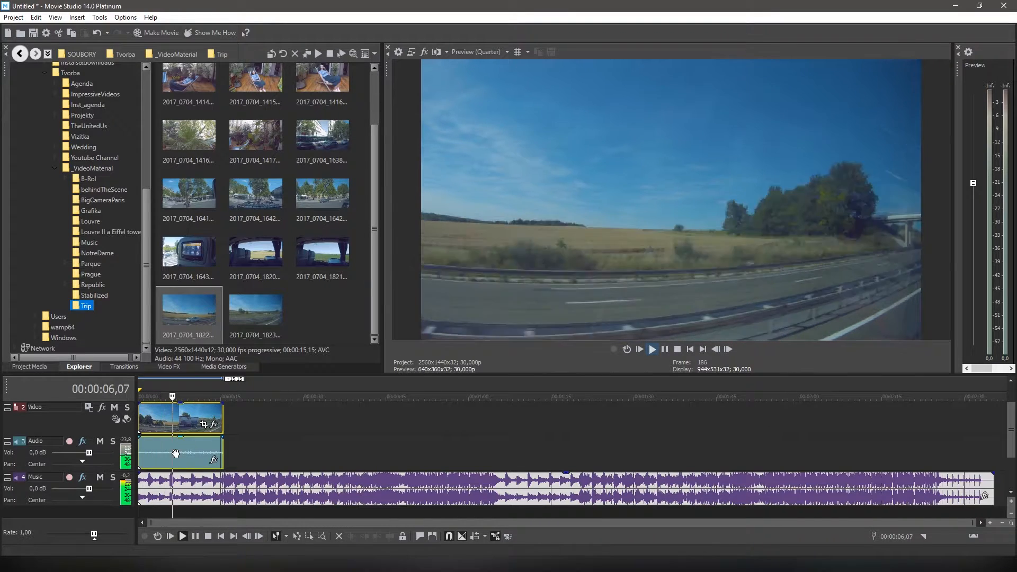
key("space")
left_click_drag(143, 411, 156, 417)
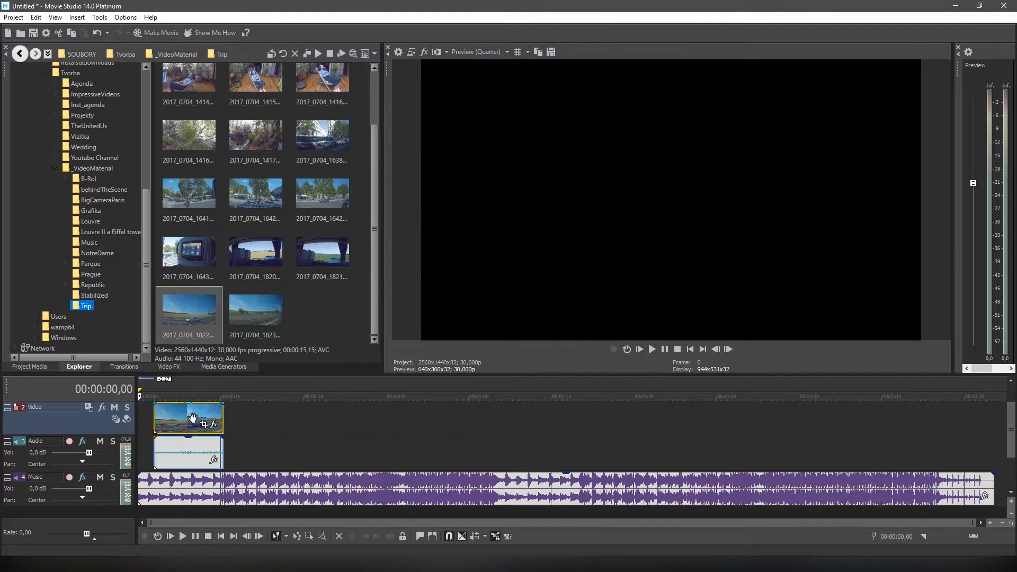
left_click_drag(223, 419, 139, 413)
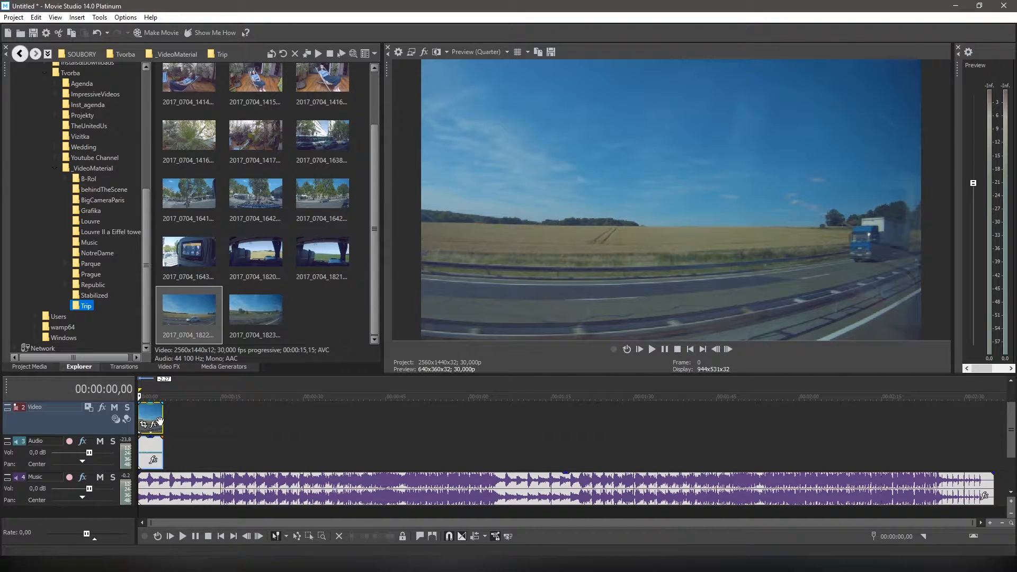
left_click_drag(159, 421, 157, 421)
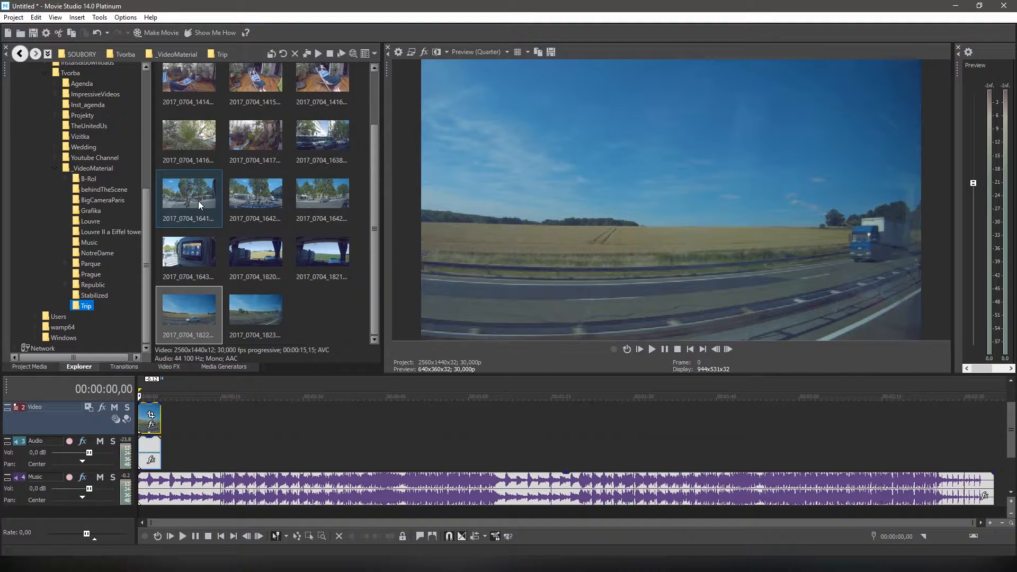
Add clip 2017_0704_1641 to the Video track, trimmed to about 5.5 seconds and placed just after the road clip.
left_click_drag(222, 192, 192, 436)
left_click(194, 392)
left_click_drag(194, 394, 238, 396)
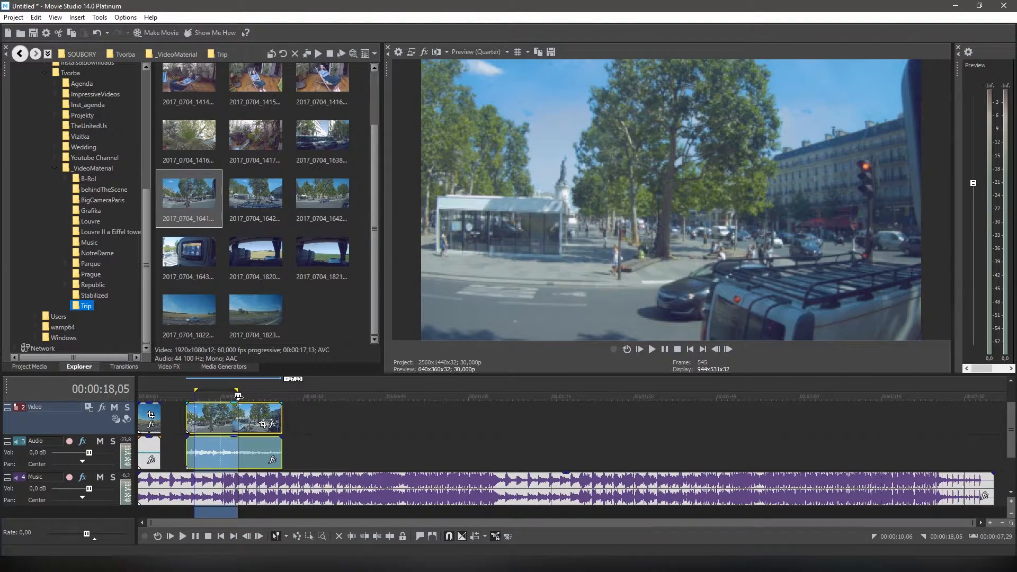
left_click_drag(282, 424, 181, 412)
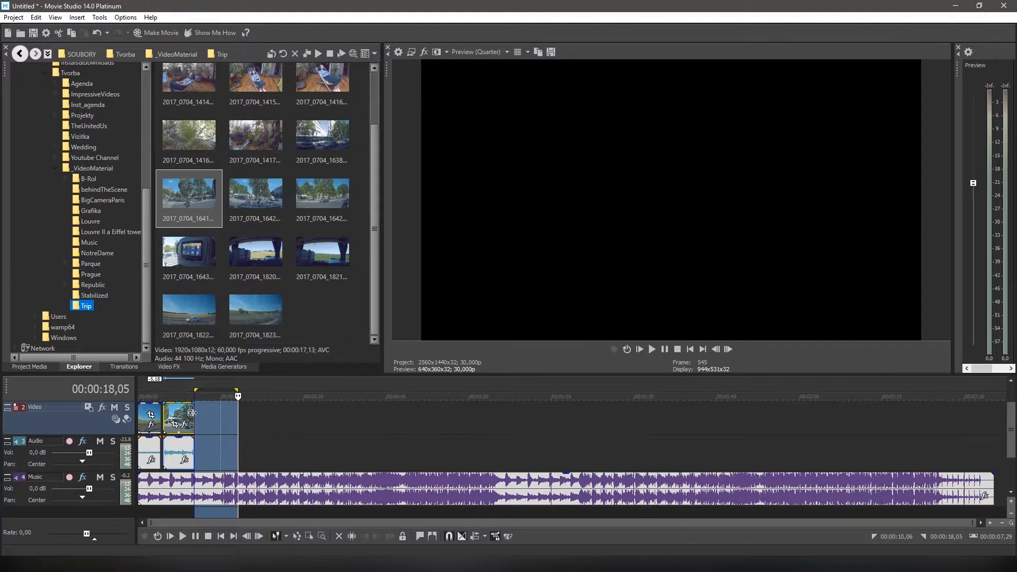
left_click_drag(191, 413, 192, 413)
Add the second 2017_0704_1642 clip, trim it to about 3.5 seconds, and place it right after the previous clip.
left_click(284, 421)
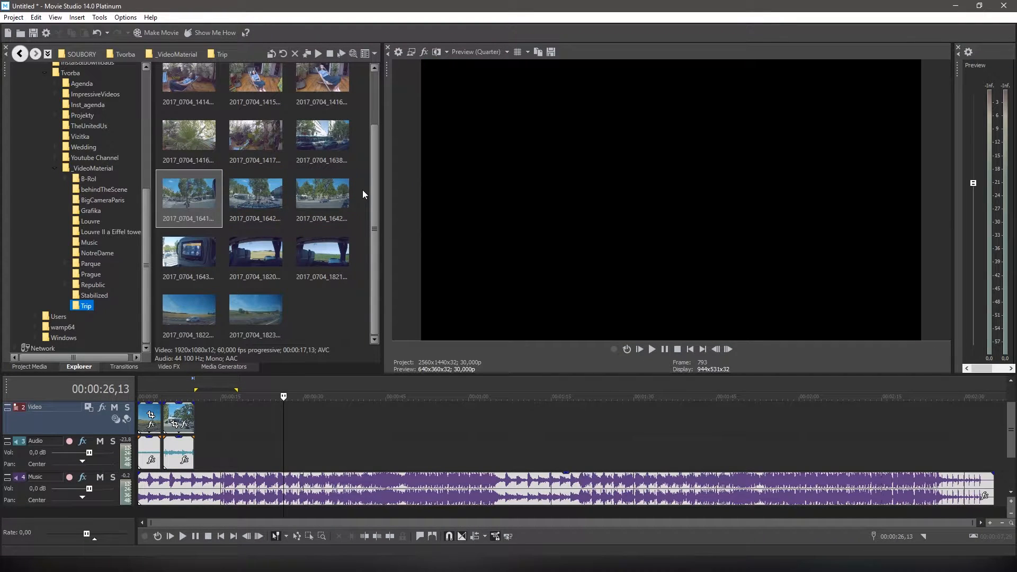
left_click(342, 195)
left_click_drag(323, 192, 222, 413)
left_click_drag(296, 415, 242, 420)
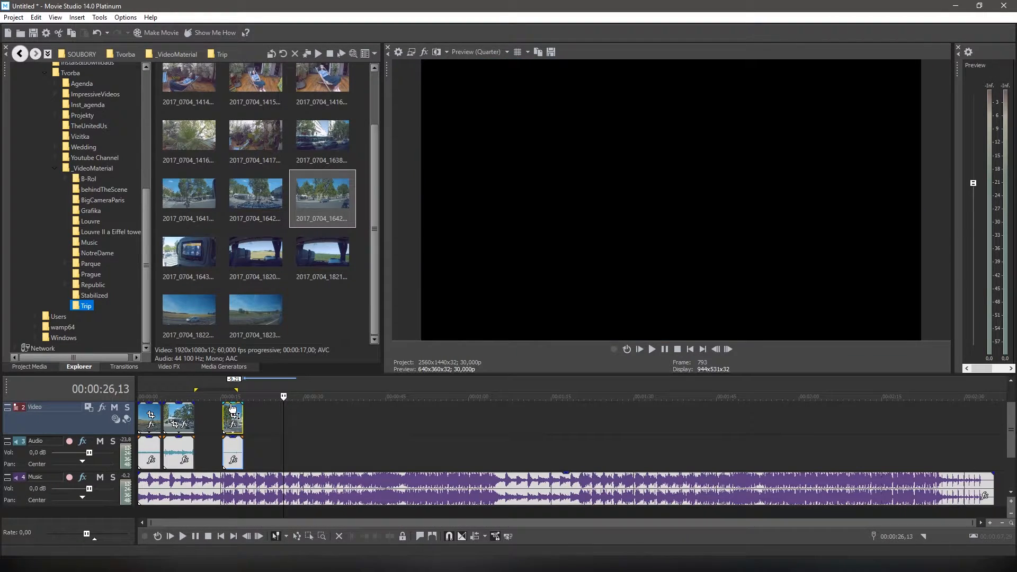
left_click_drag(238, 408, 208, 412)
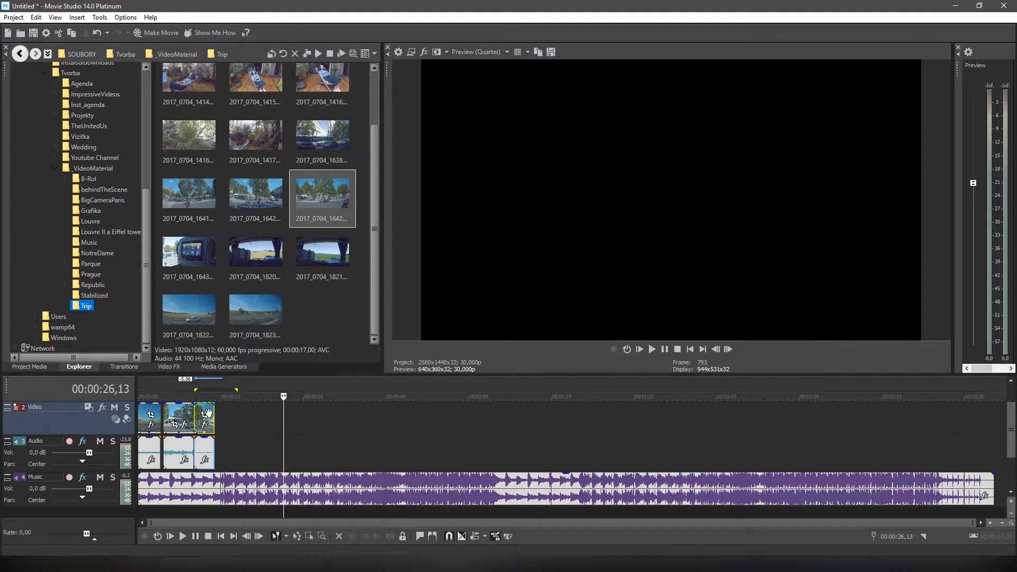
Play back the transition from the second clip into the third, starting at 00:00:09,16.
left_click(192, 402)
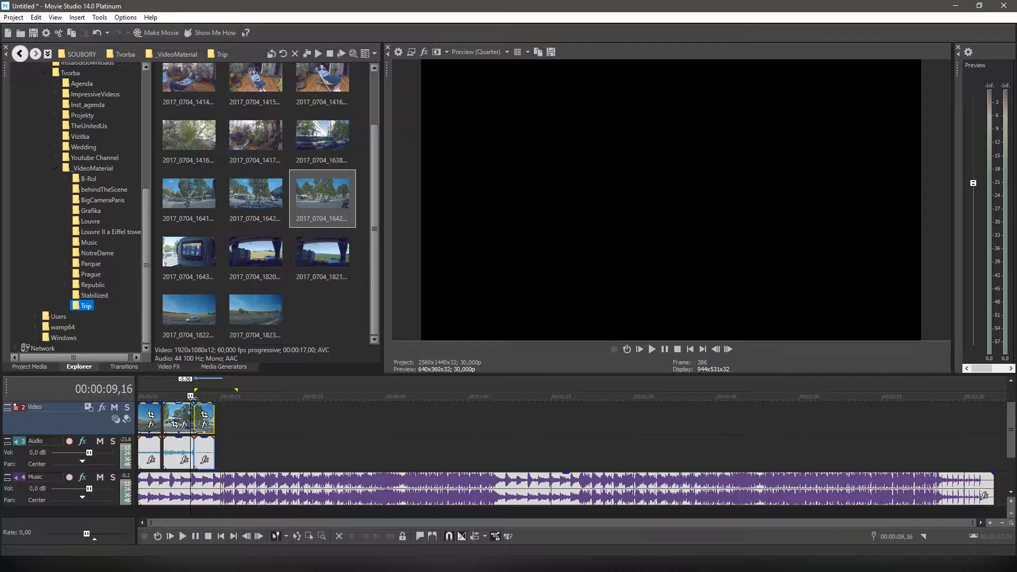
key("space")
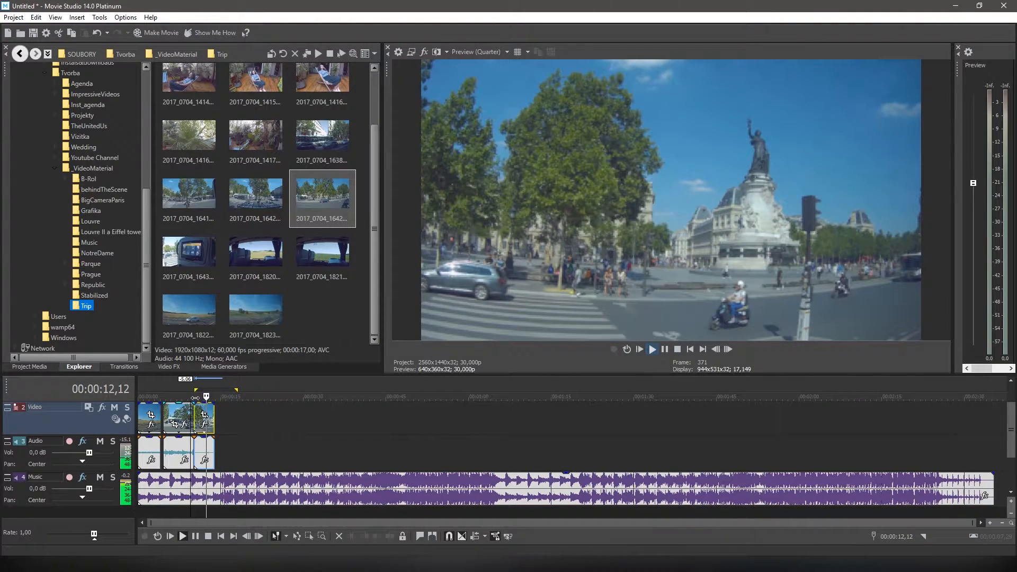
key("space")
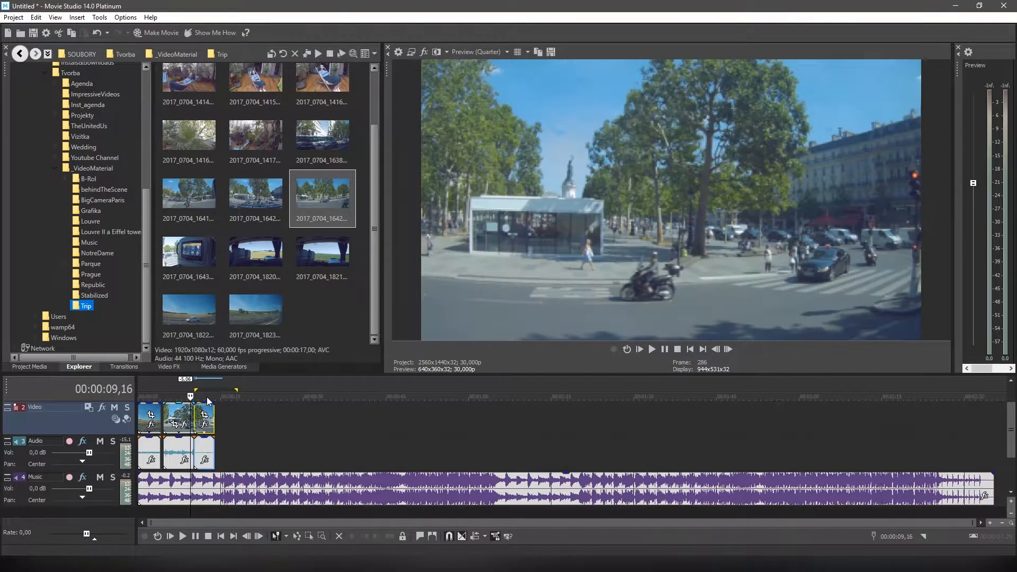
Close the gap after the road clip by moving the second and third clips earlier so all three adjoin.
left_click(207, 401)
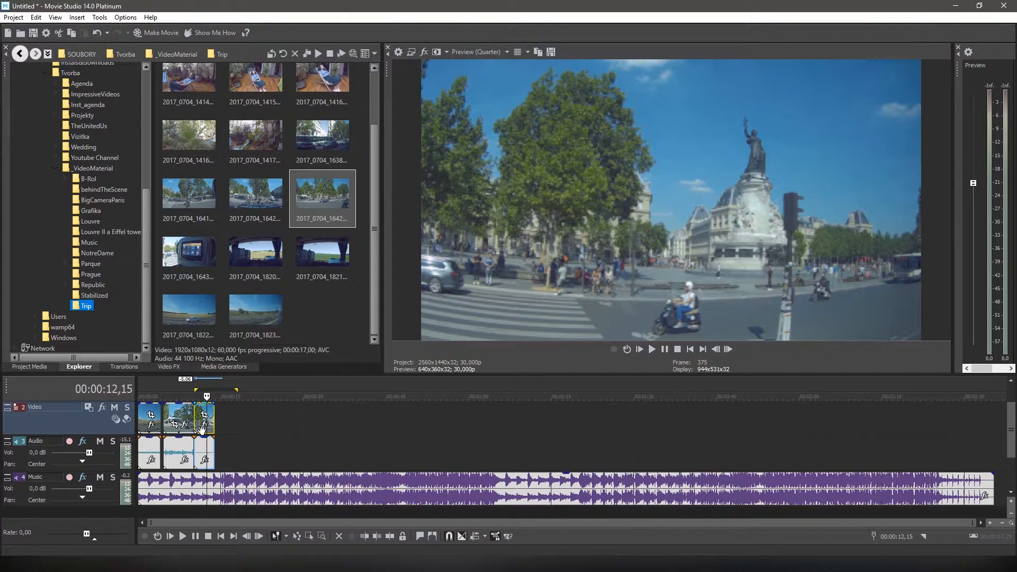
scroll(201, 430, "up", 6)
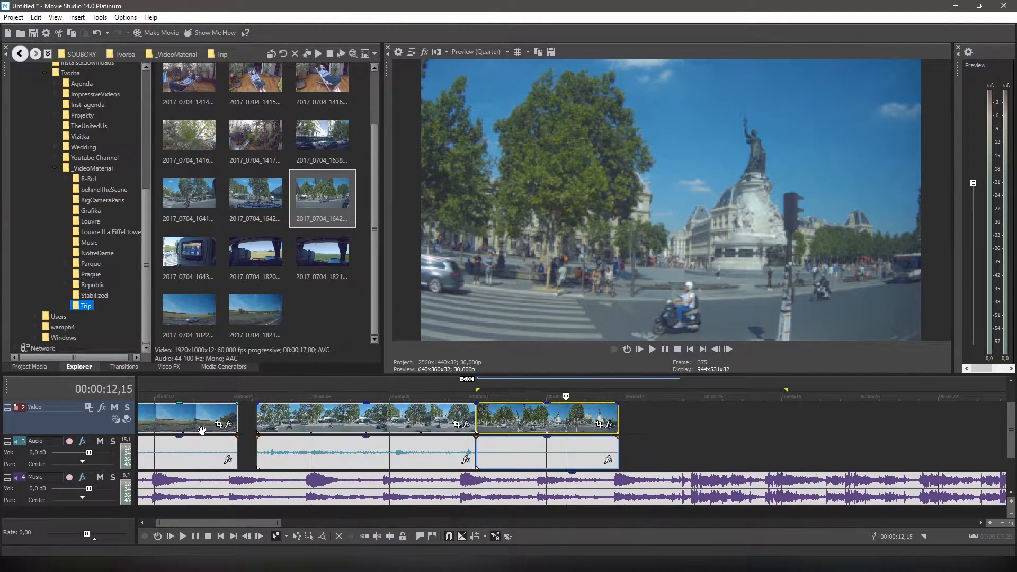
left_click_drag(324, 419, 306, 422)
left_click_drag(494, 412, 475, 414)
Split the third clip at 00:00:12,03.
left_click(548, 395)
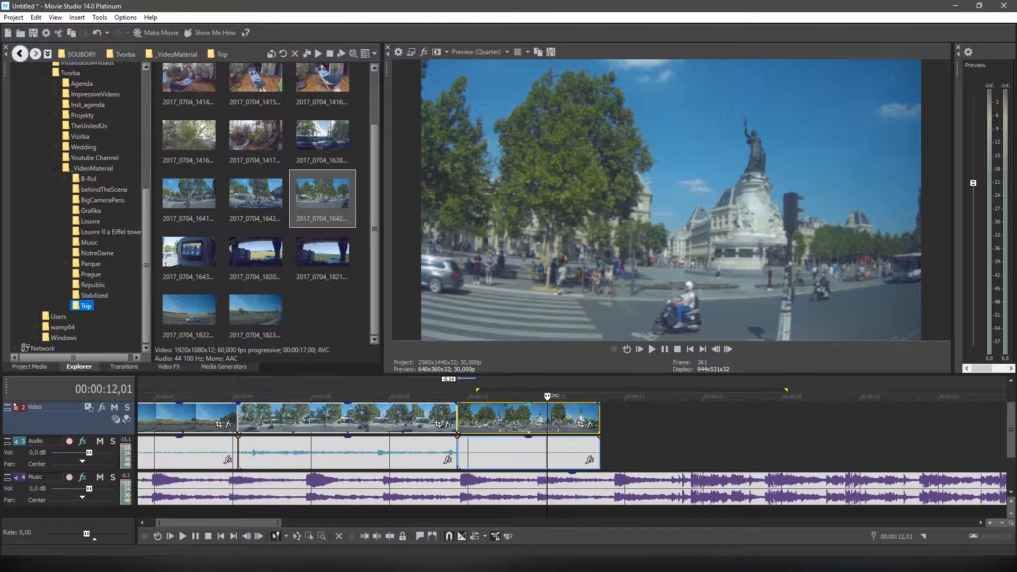
left_click(557, 396)
left_click_drag(557, 395, 576, 397)
left_click(524, 396)
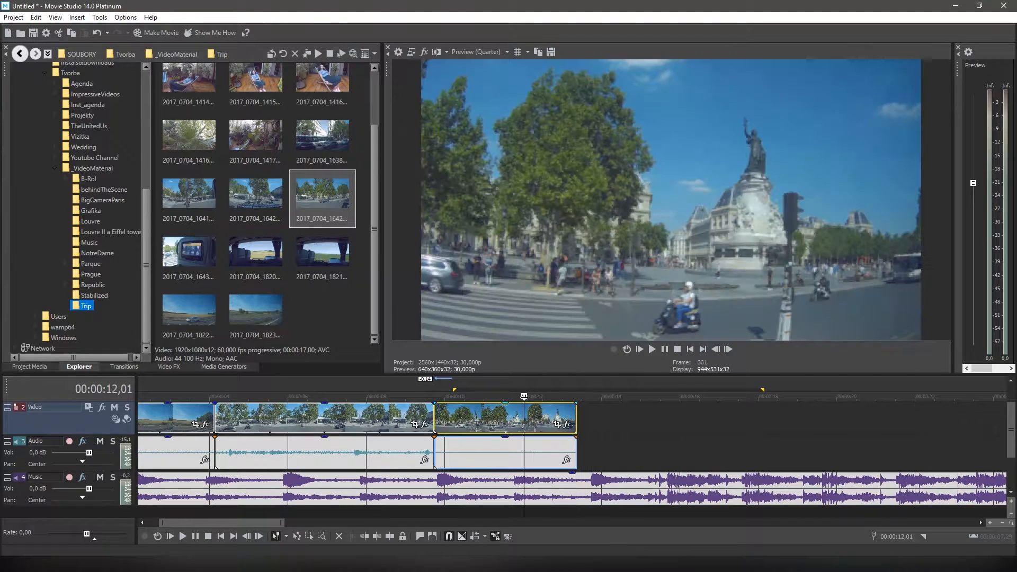
left_click_drag(524, 396, 527, 396)
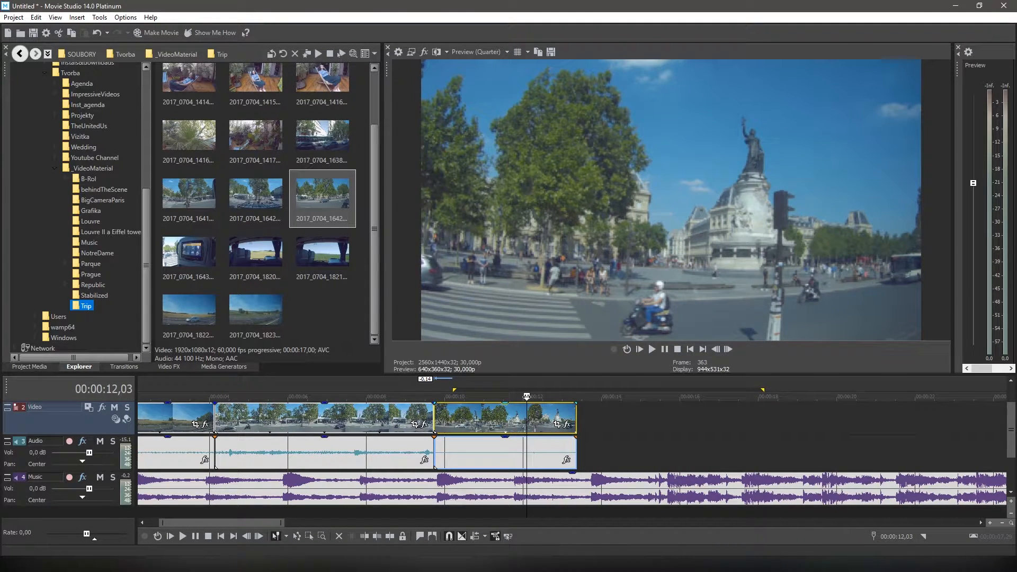
right_click(522, 420)
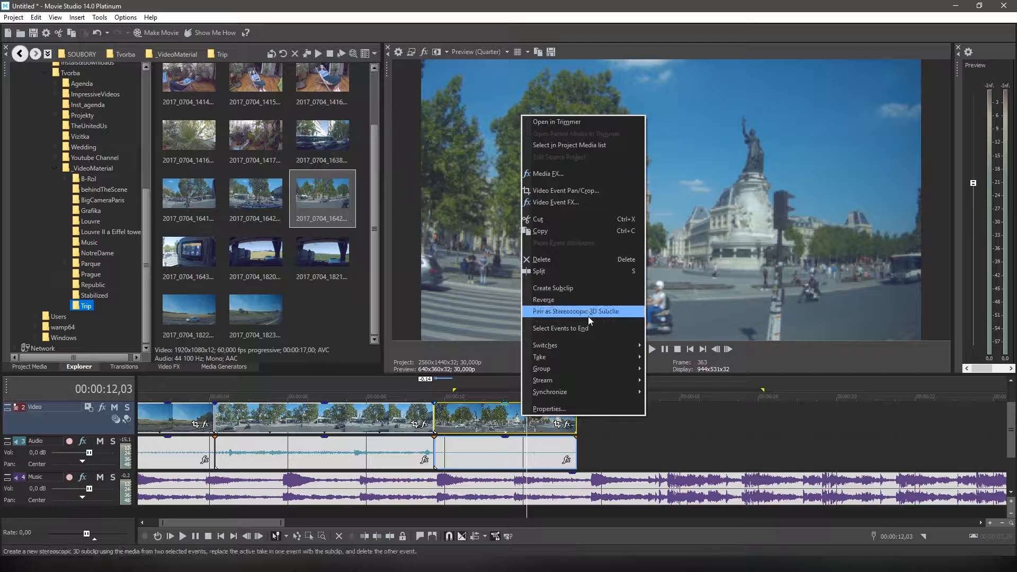
mouse_move(573, 376)
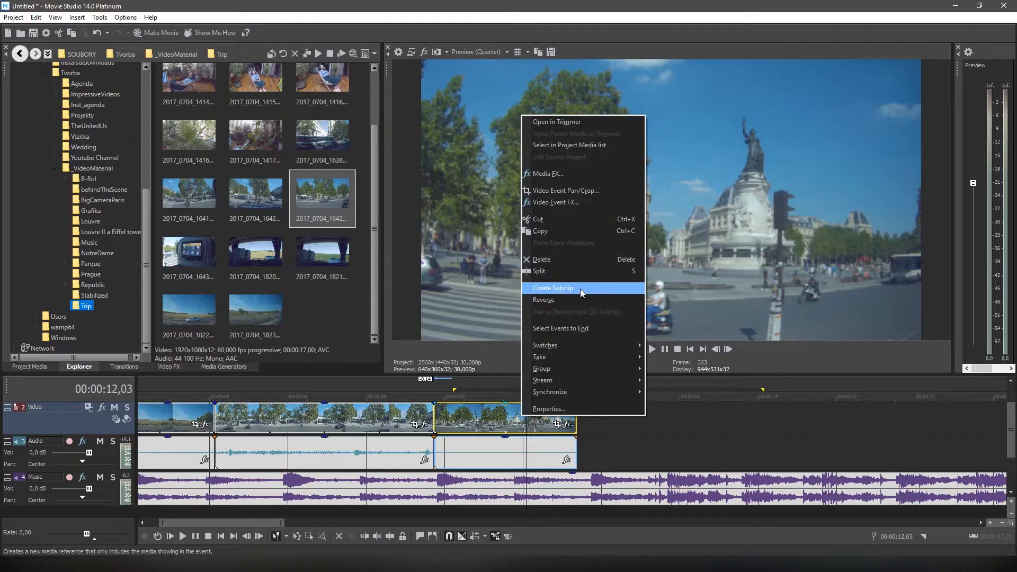
left_click(582, 271)
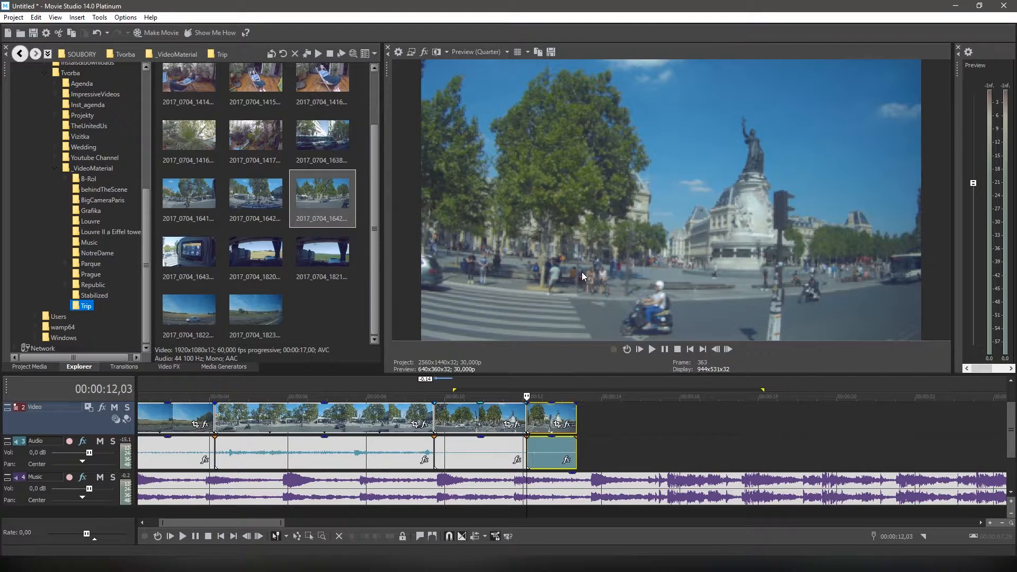
key("s")
Time-stretch the segment after the split to a longer duration, then compress it to about 22 frames shorter than its original length.
key("ctrl")
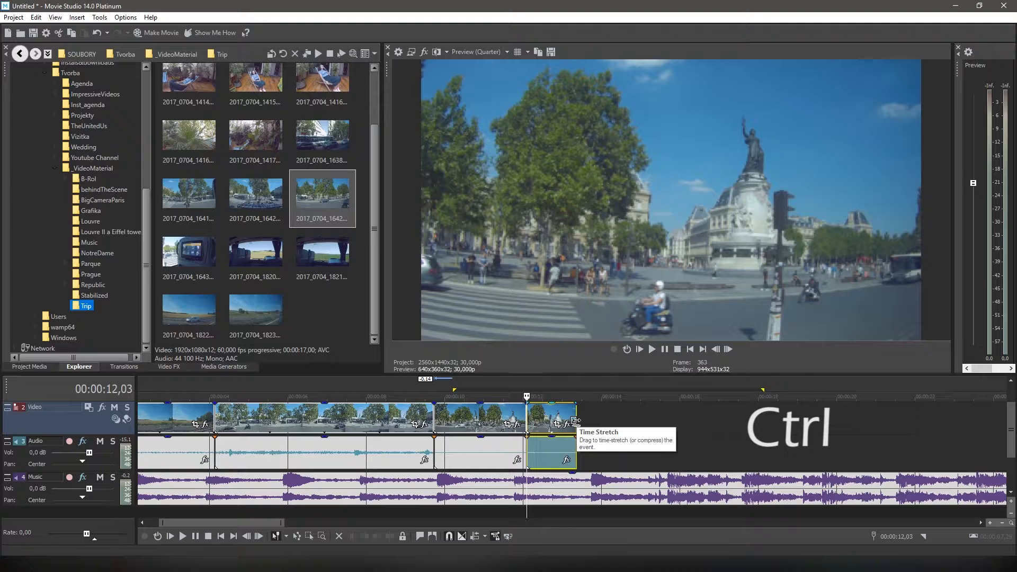
left_click_drag(579, 422, 623, 424)
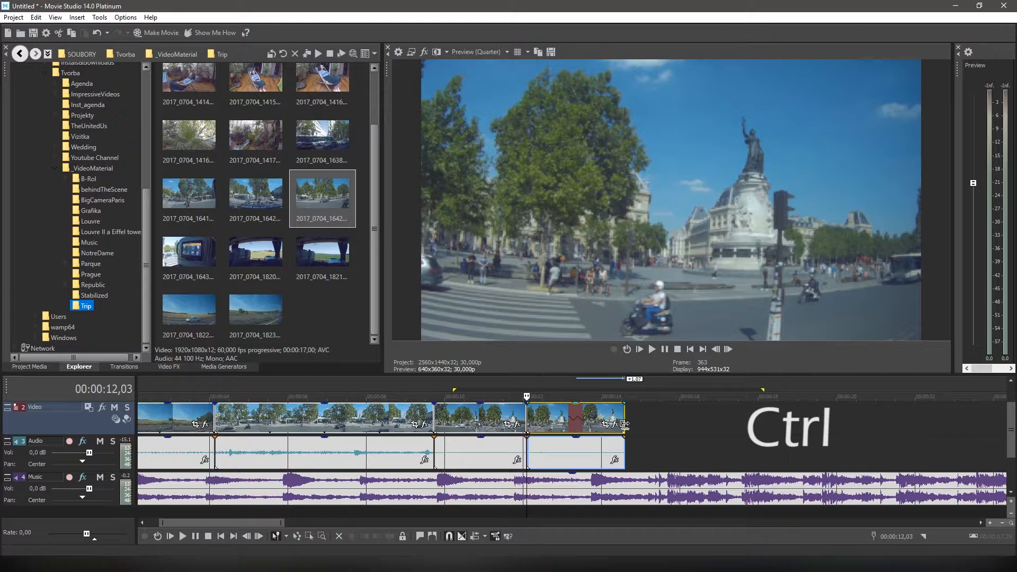
left_click_drag(624, 424, 726, 426)
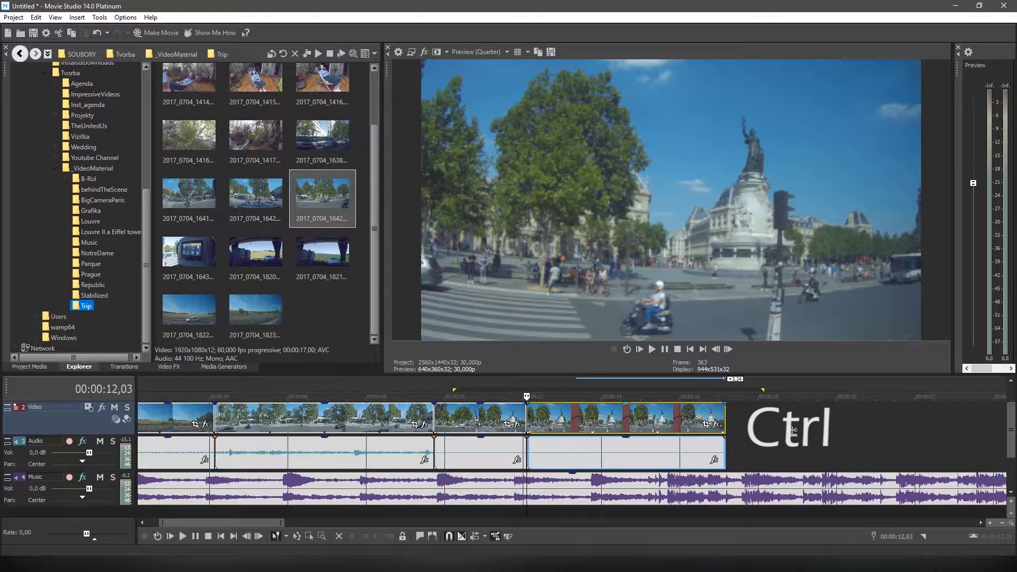
left_click_drag(793, 430, 545, 424)
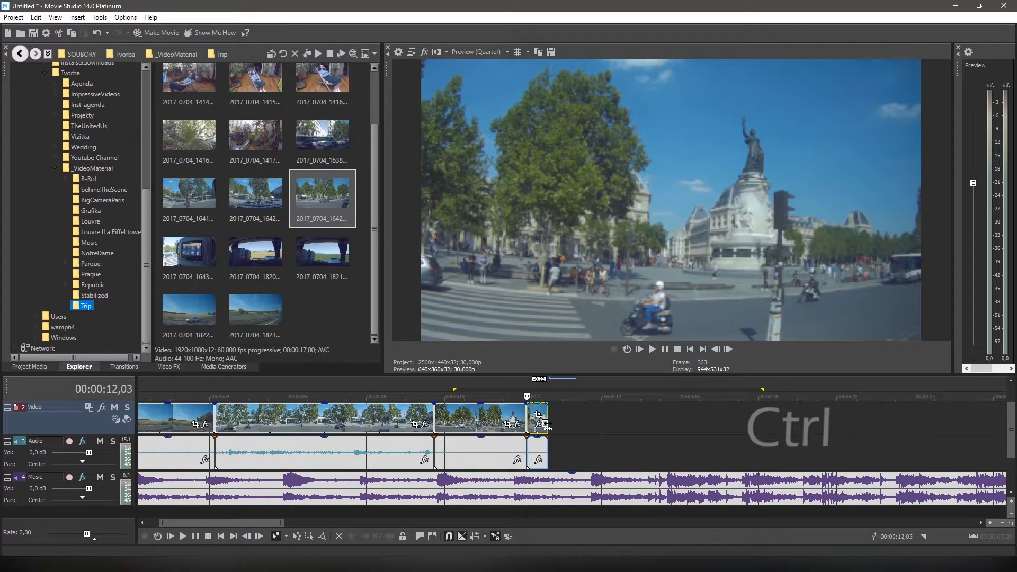
Play back the cut into the time-compressed last segment, starting from 00:00:11,17.
left_click(505, 396)
key("space")
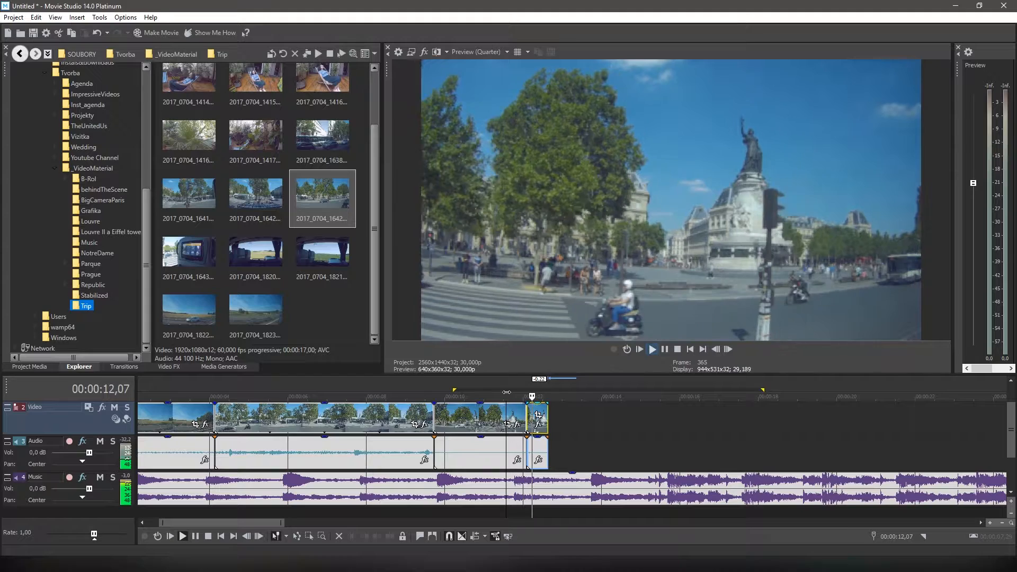
key("space")
key("space")
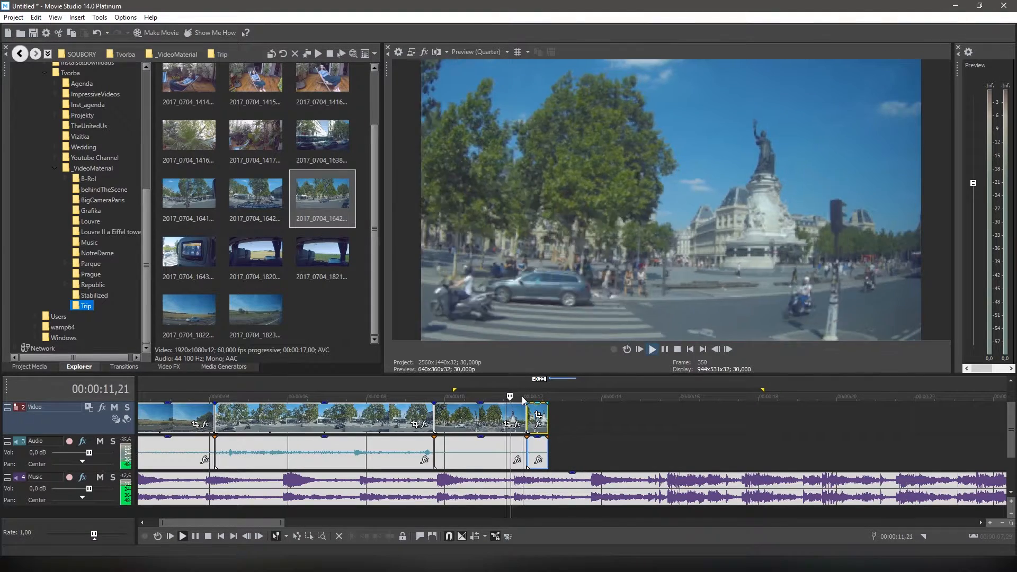
key("space")
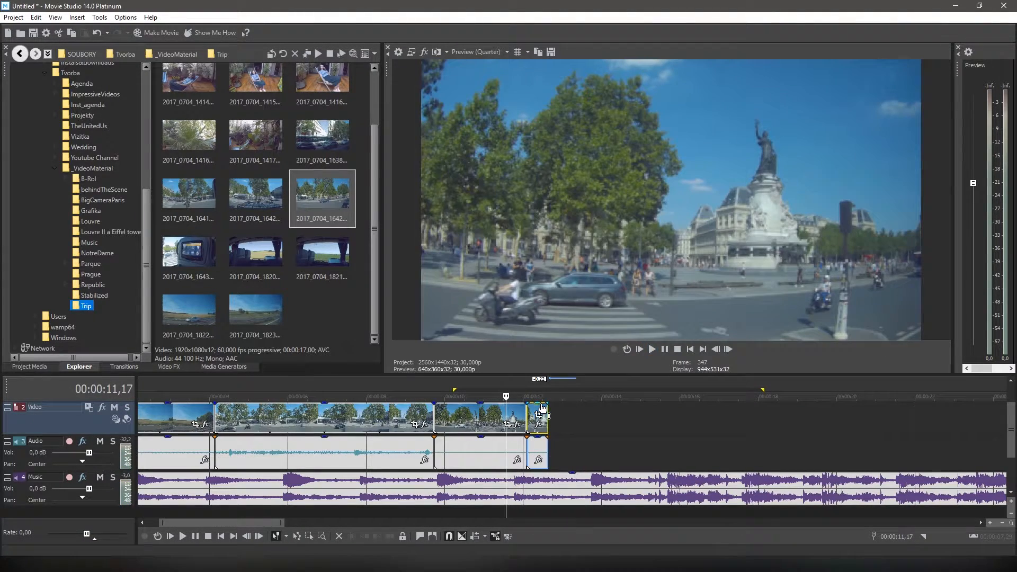
Time-stretch the last segment about 19 frames longer and play back the slower result from 00:00:11,17.
left_click_drag(546, 411, 572, 412)
key("space")
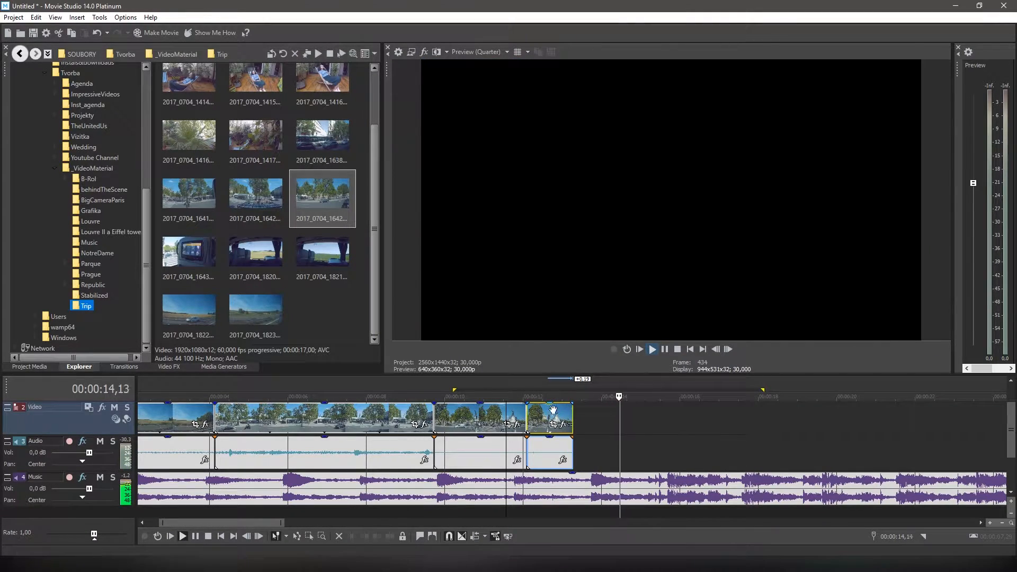
key("space")
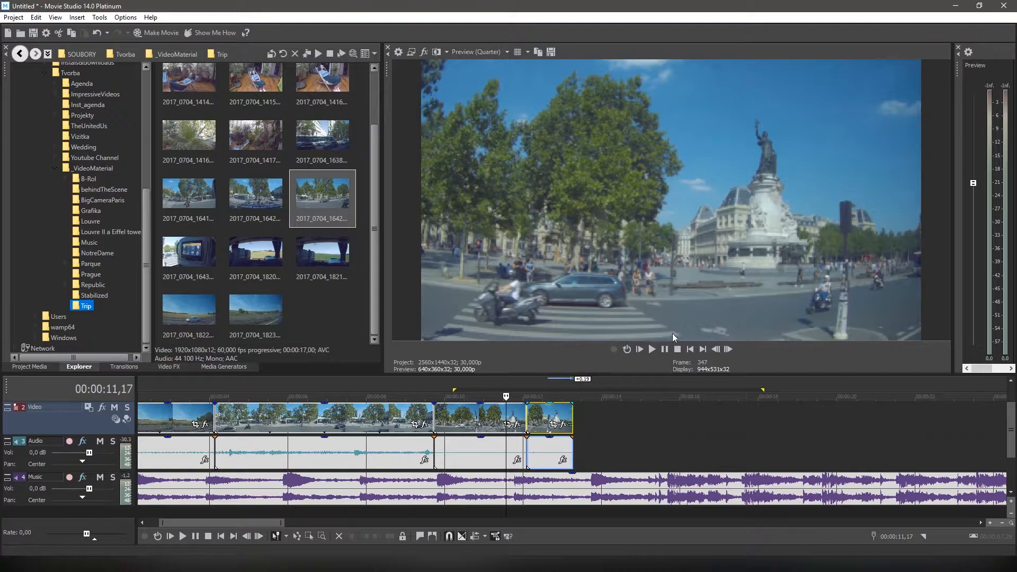
key("space")
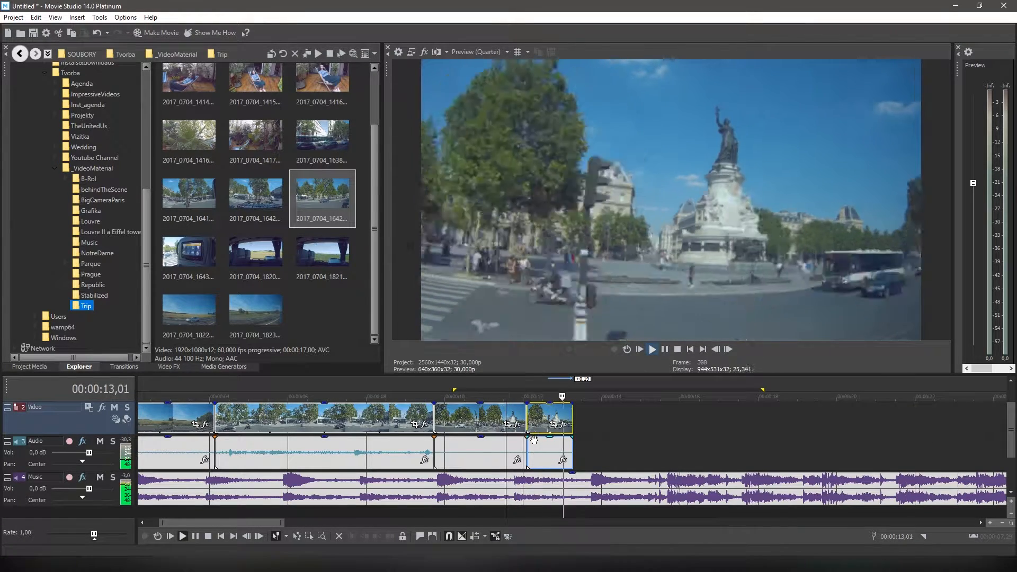
key("space")
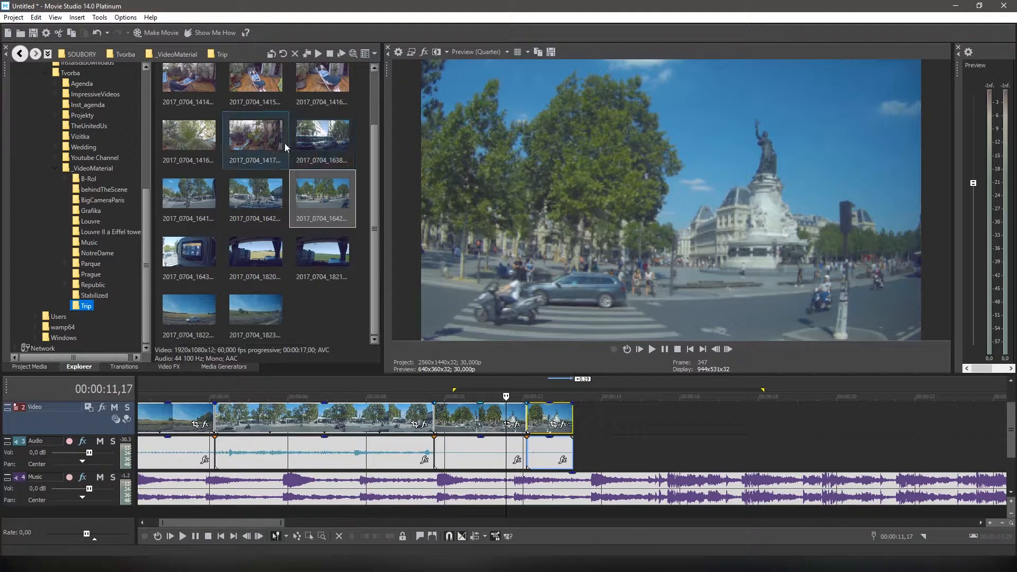
Add more clips from the Trip and Louvre folders to the end of the video track.
left_click(207, 146)
left_click_drag(207, 146, 640, 410)
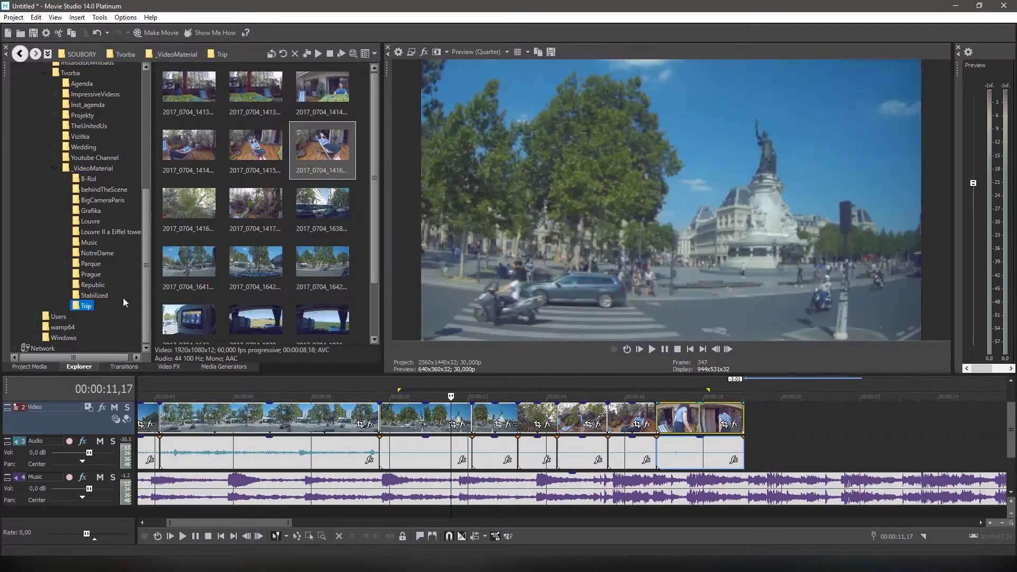
left_click_drag(322, 87, 755, 435)
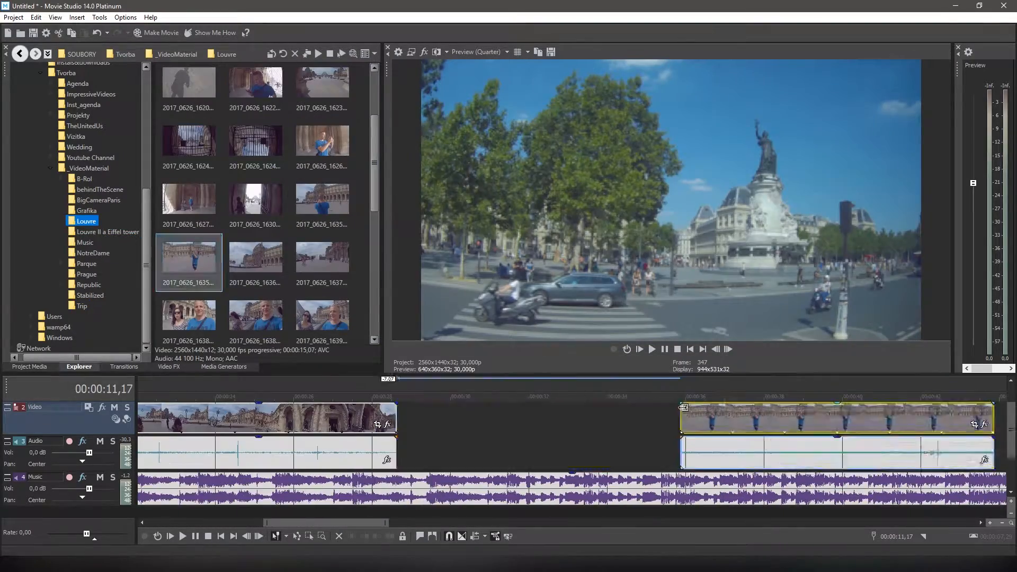
left_click_drag(188, 139, 609, 419)
left_click_drag(609, 419, 609, 418)
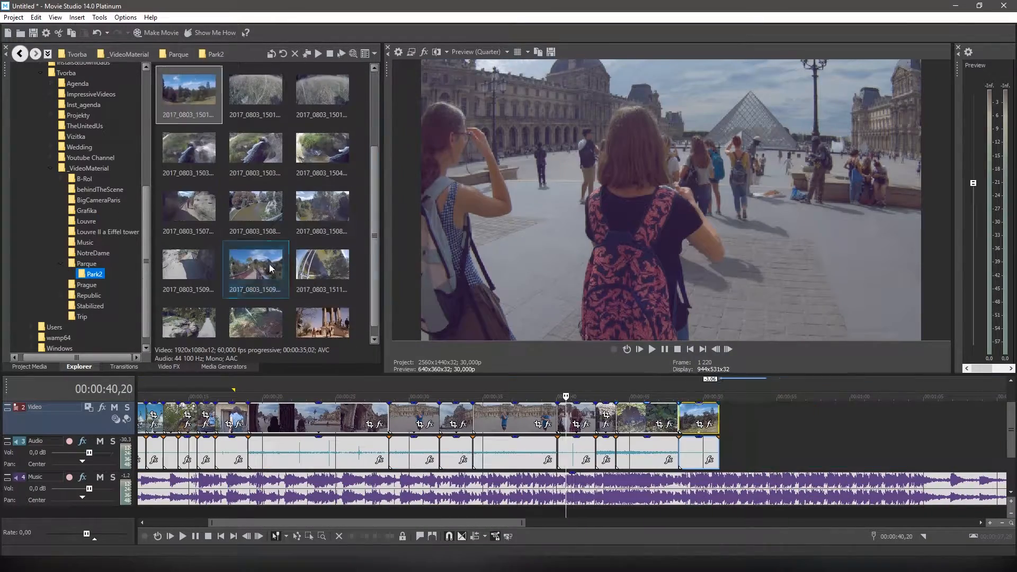
Append the red bridge clip from the Park2 folder to the video track and play it back from 00:00:51,03.
left_click_drag(269, 264, 734, 418)
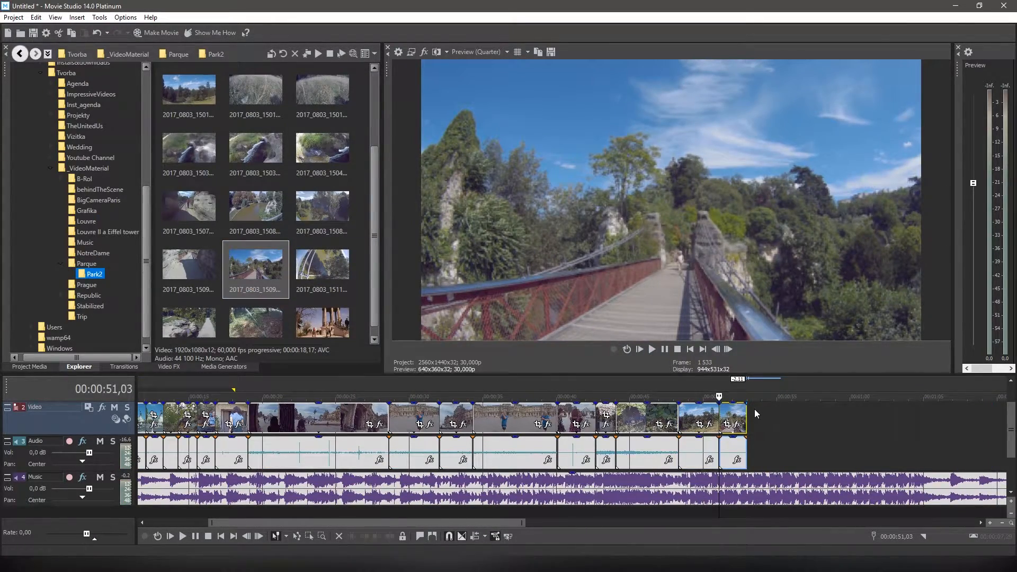
key("space")
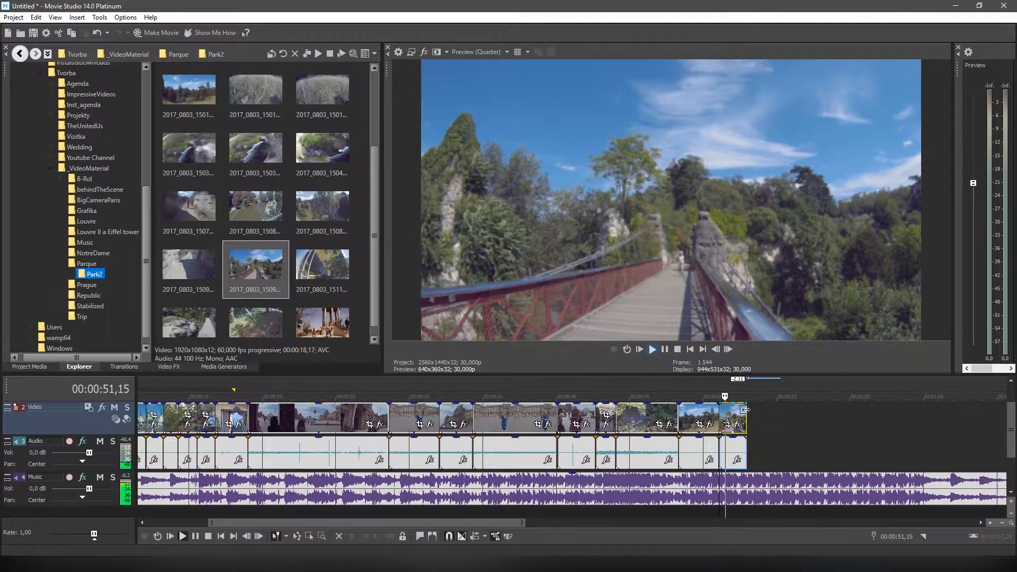
key("space")
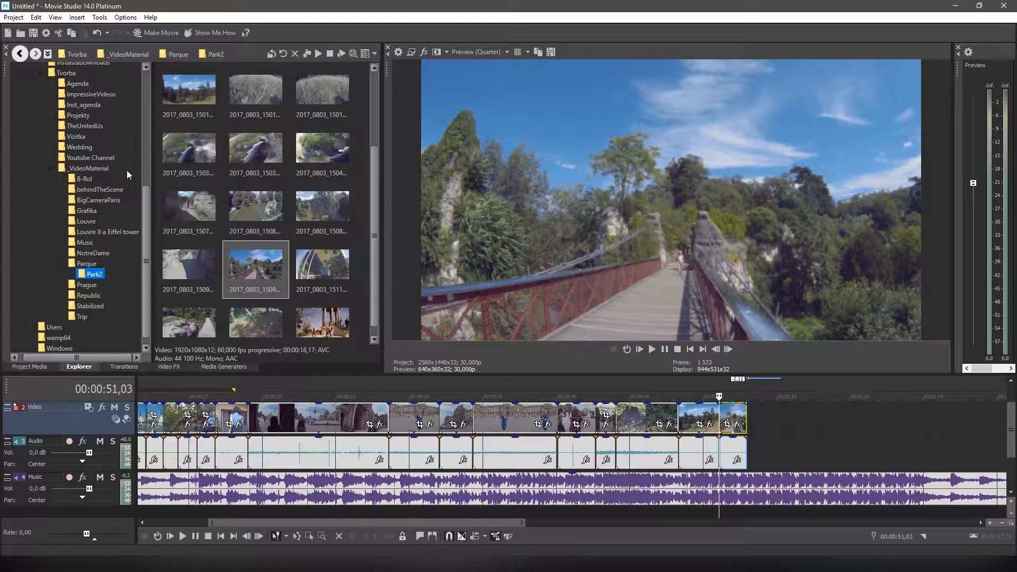
Add the VEGAS Stabilize plug-in as a media effect on the bridge clip.
scroll(712, 409, "up", 10)
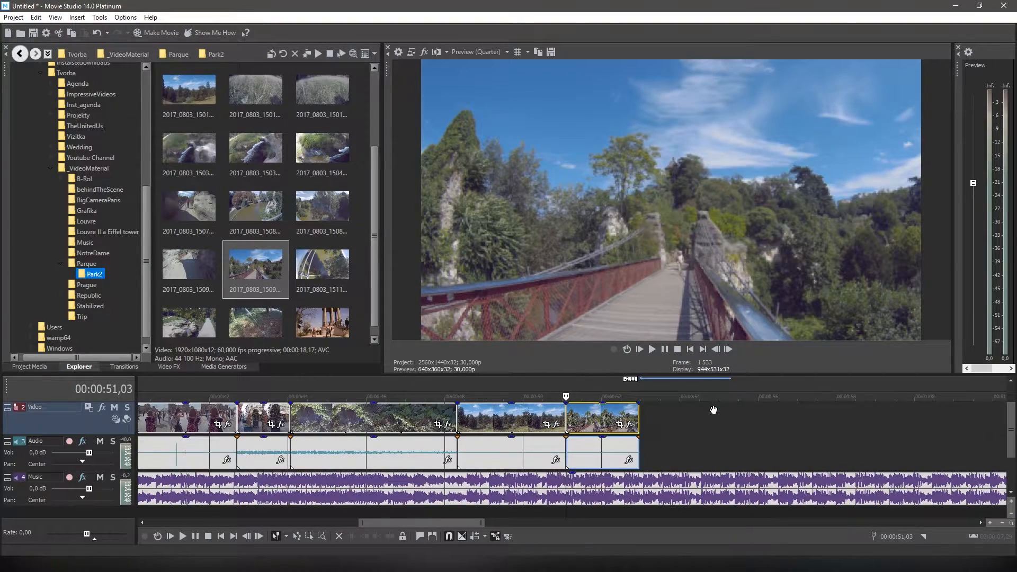
scroll(712, 409, "down", 5)
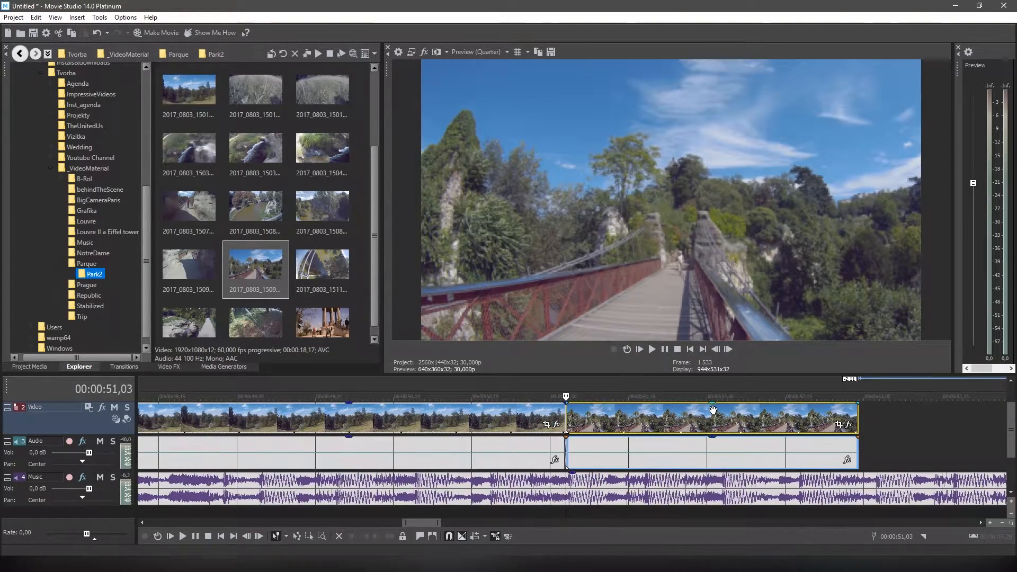
right_click(731, 421)
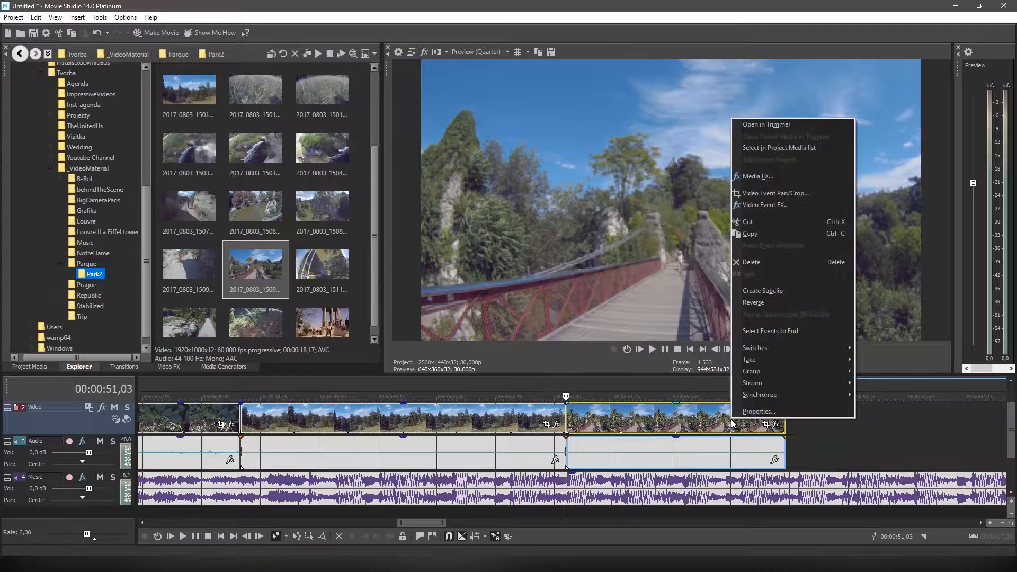
left_click(778, 178)
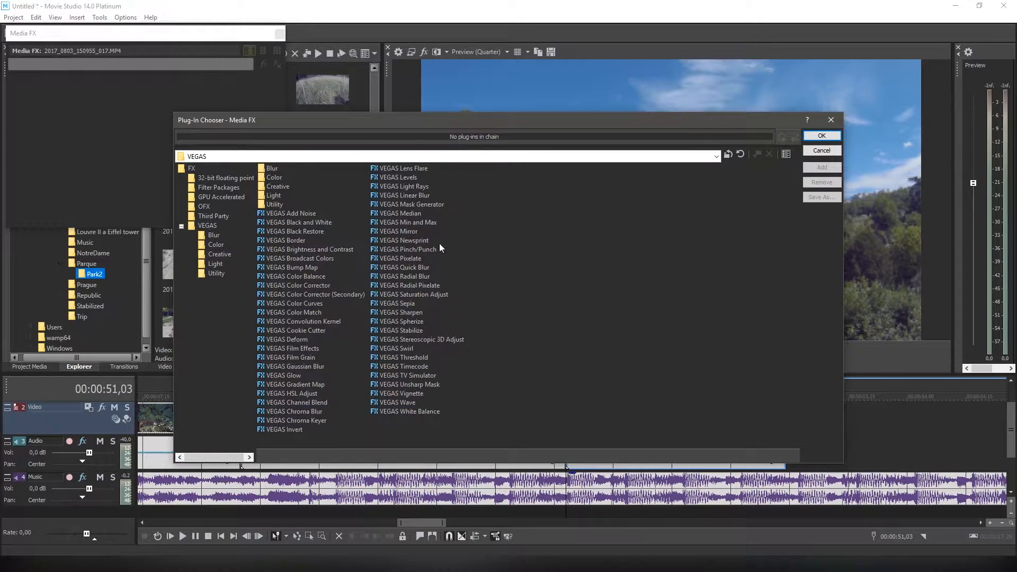
left_click(412, 330)
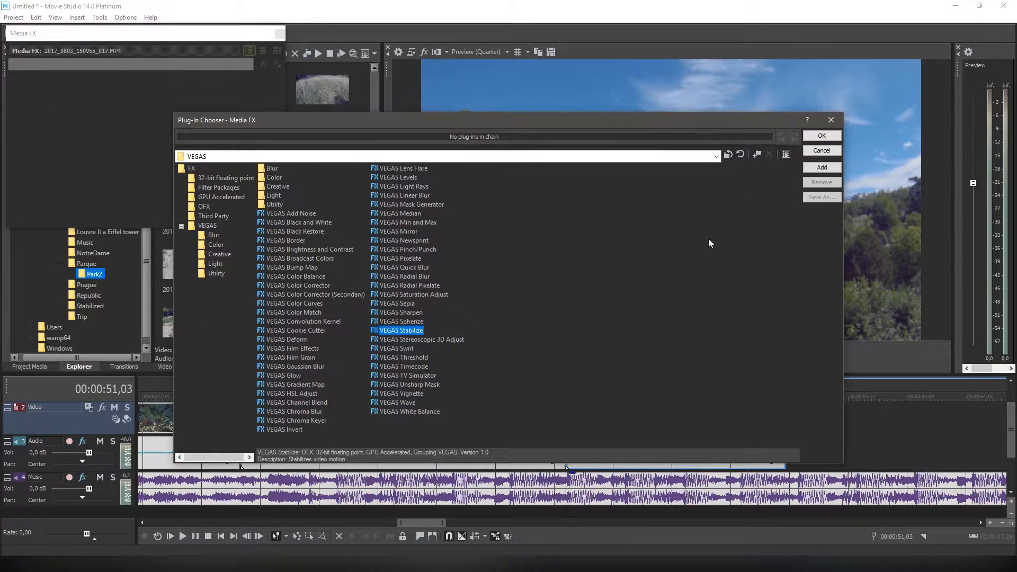
left_click(822, 137)
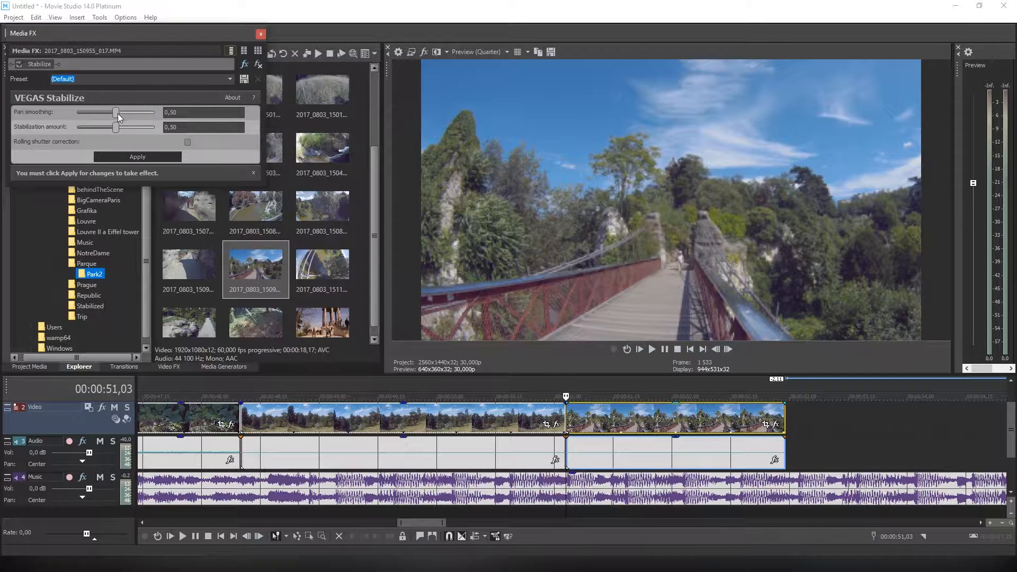
Choose the Light Stabilization preset, trim about 11 frames off the bridge clip's end, and apply the stabilization.
left_click(230, 79)
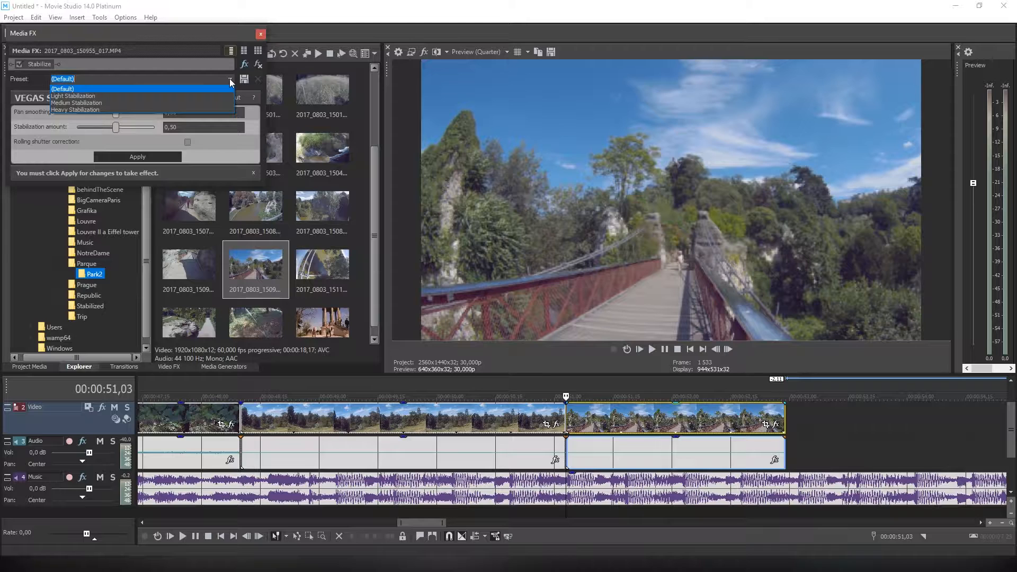
left_click(189, 95)
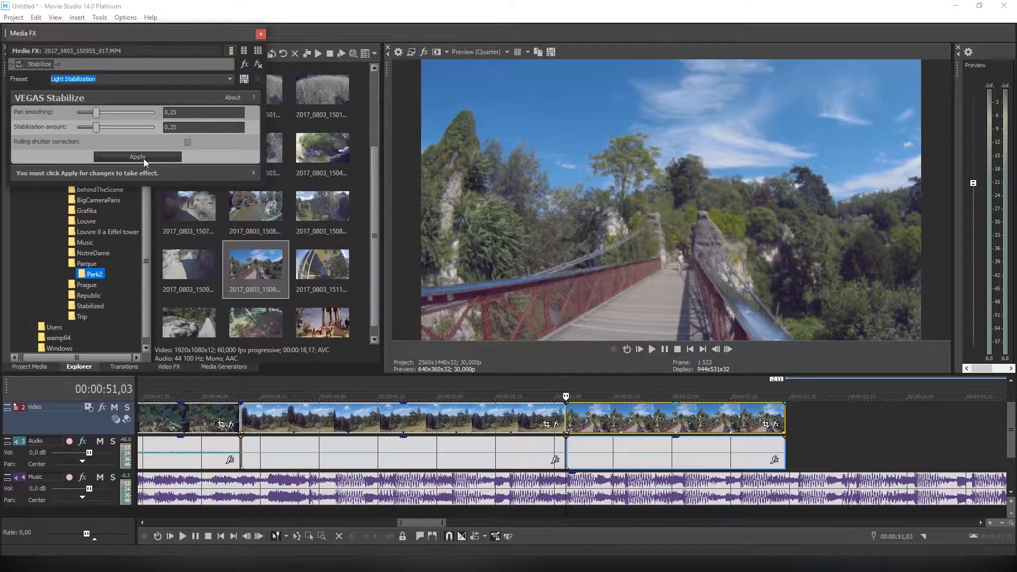
left_click_drag(786, 420, 744, 421)
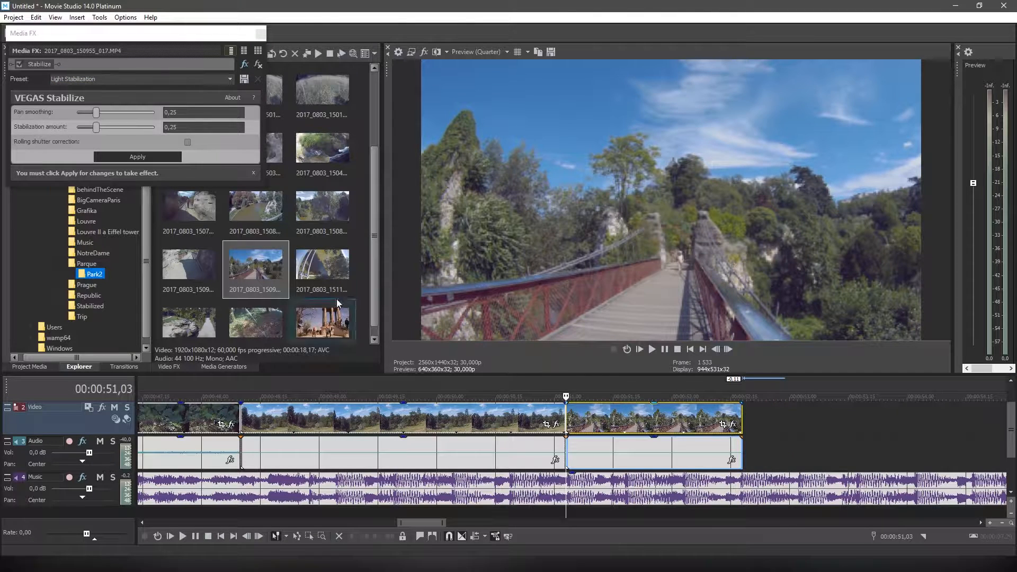
left_click(158, 156)
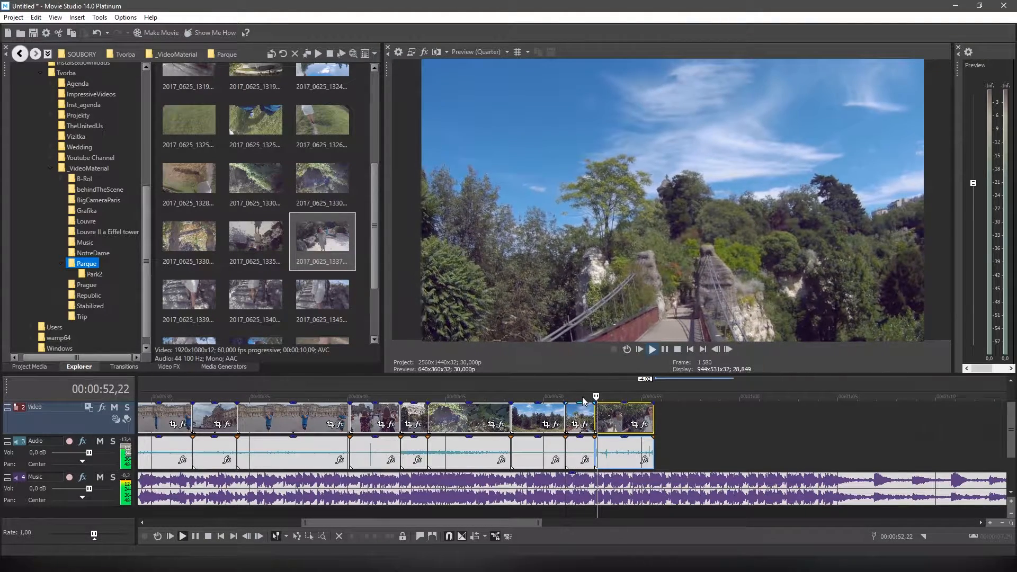
Stop the playback and open Event Pan/Crop for the bridge clip, with the keyframe cursor at its start.
key("space")
left_click(585, 418)
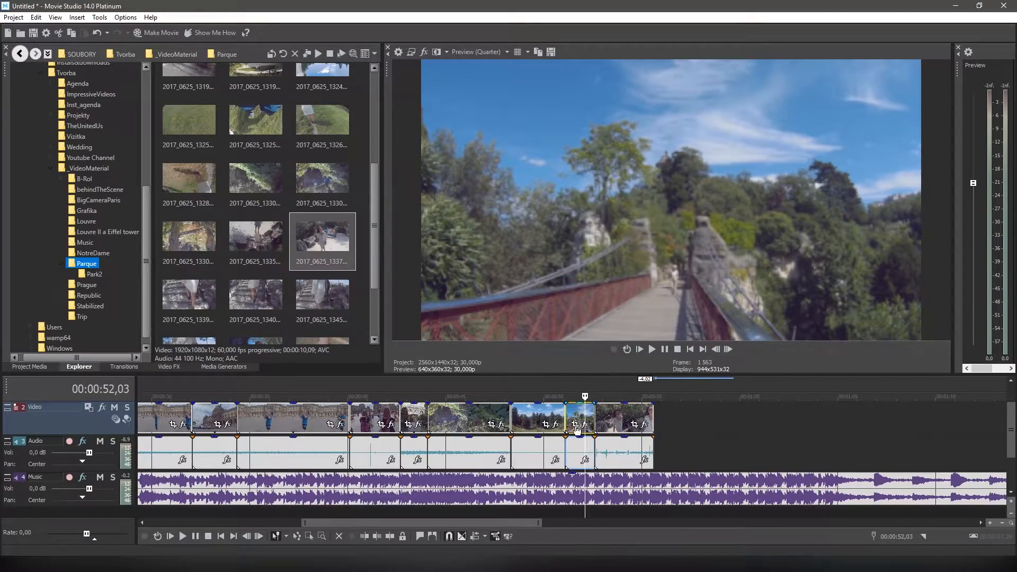
left_click(575, 425)
scroll(337, 205, "up", 6)
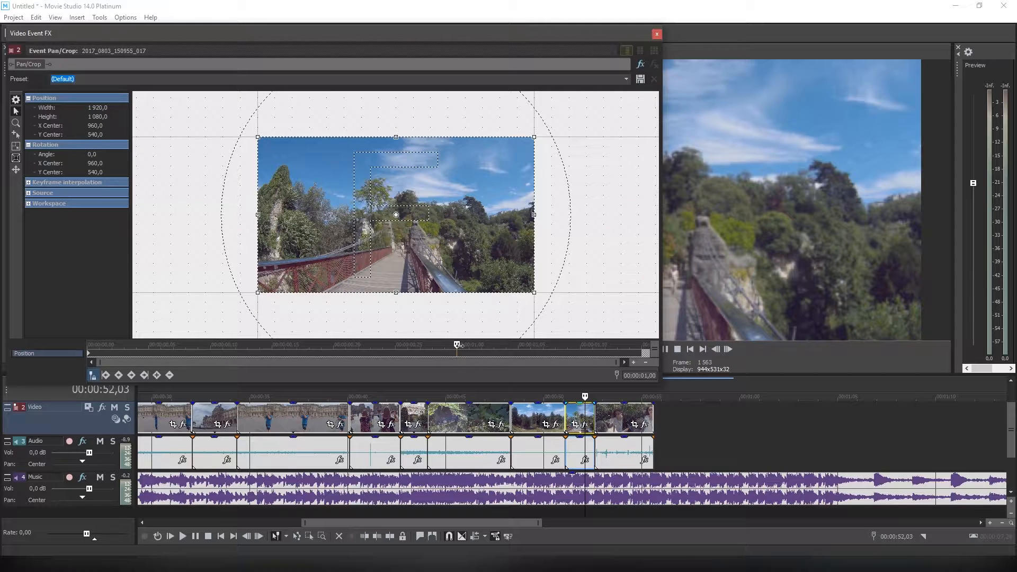
left_click_drag(97, 345, 76, 345)
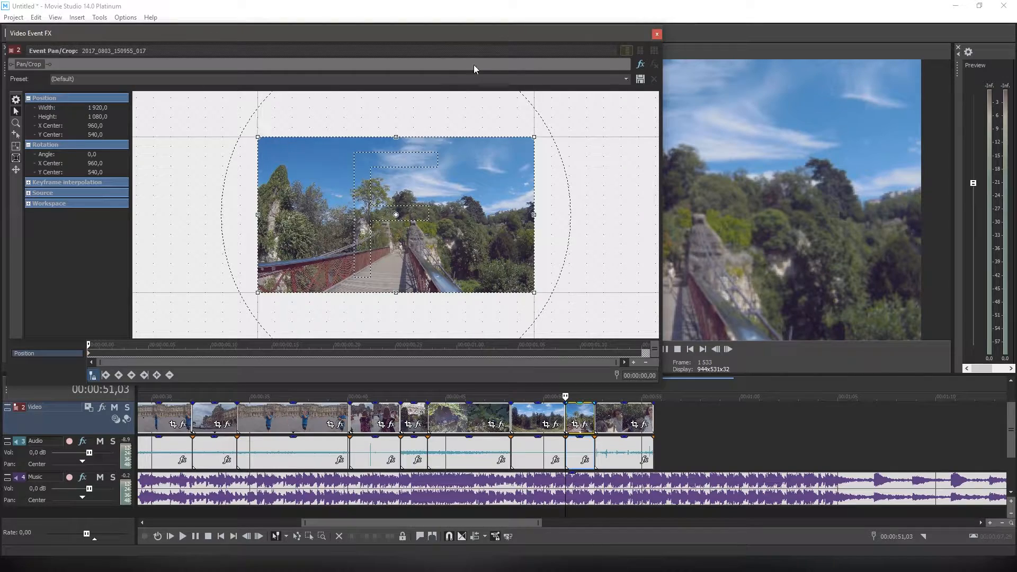
mouse_move(509, 39)
left_mouse_down()
mouse_move(378, 27)
mouse_move(505, 33)
left_mouse_up()
Reset the bridge clip's crop at 00:00:01,15 to Default, and shrink it around its center to about 1763 × 992.
left_click(575, 73)
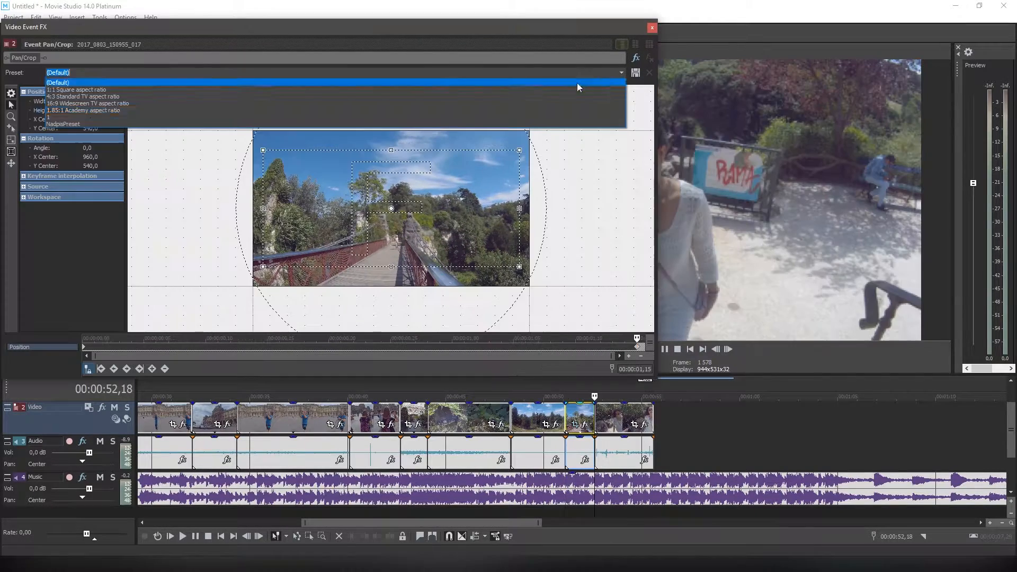
left_click(418, 82)
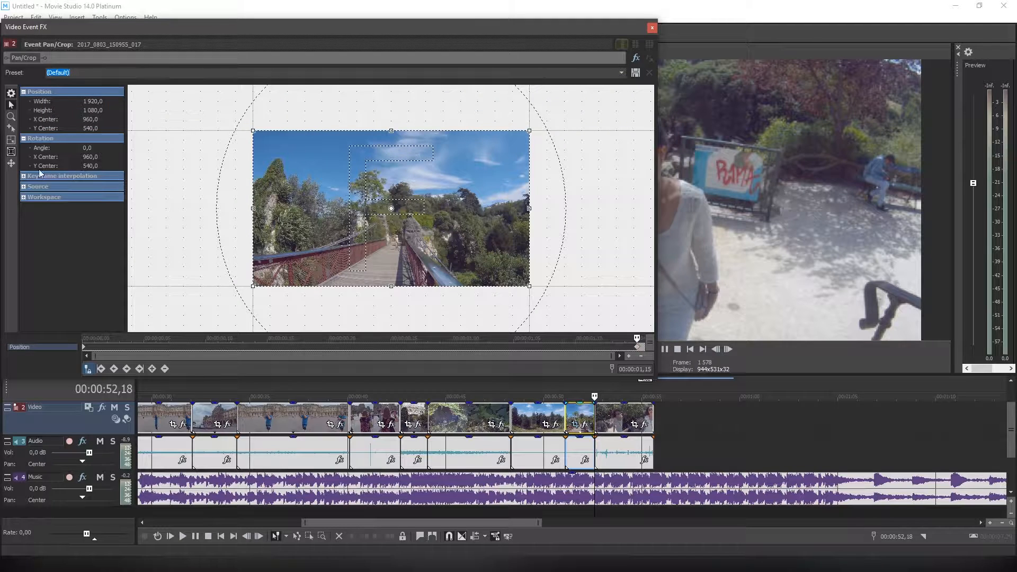
left_click(12, 141)
mouse_move(528, 286)
left_mouse_down()
mouse_move(518, 276)
mouse_move(536, 279)
left_mouse_up()
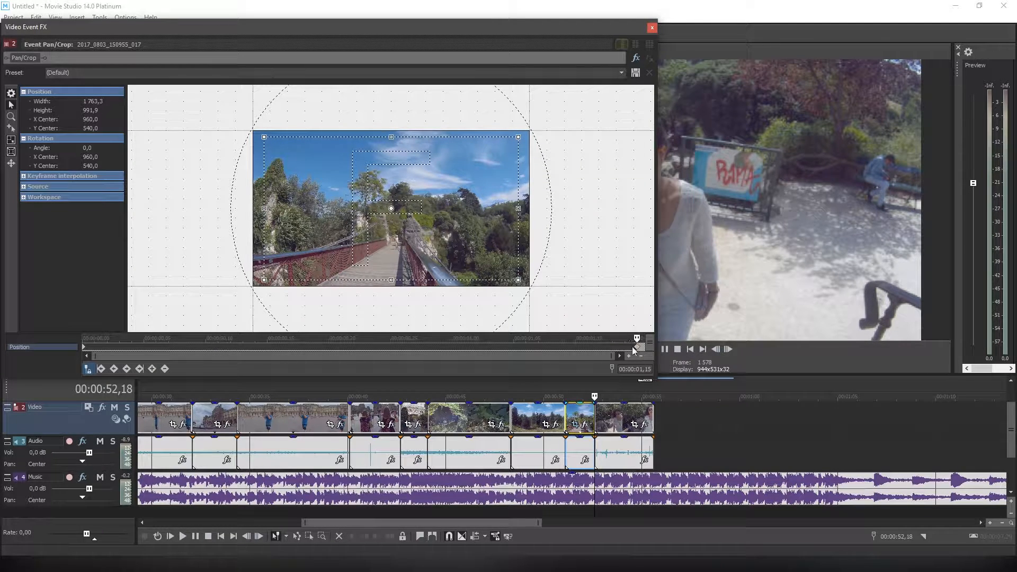
Scrub the bridge clip's crop animation from its start to 00:00:01,15 and close the Pan/Crop window.
left_click(104, 339)
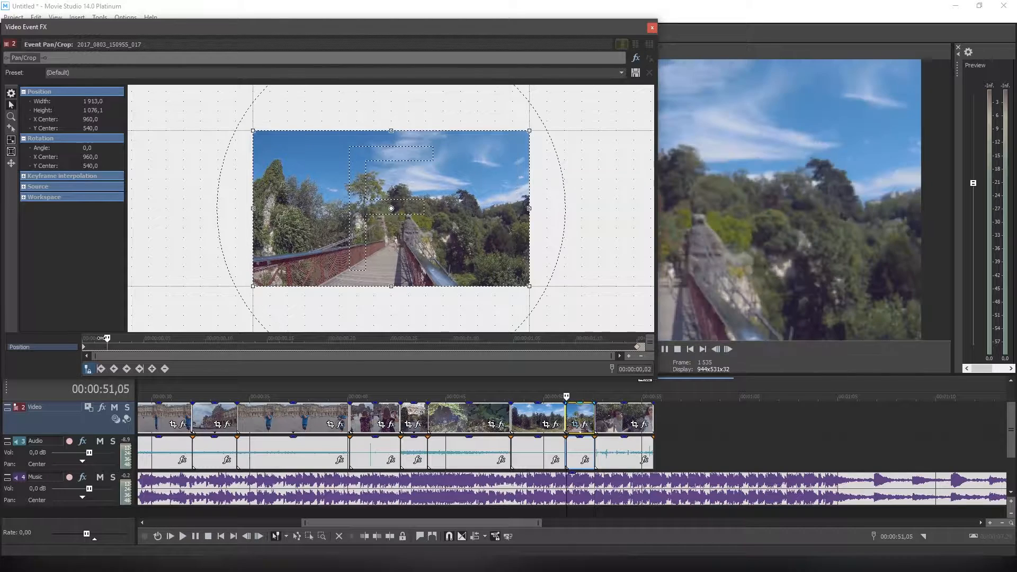
left_click(81, 339)
left_click_drag(75, 339, 636, 338)
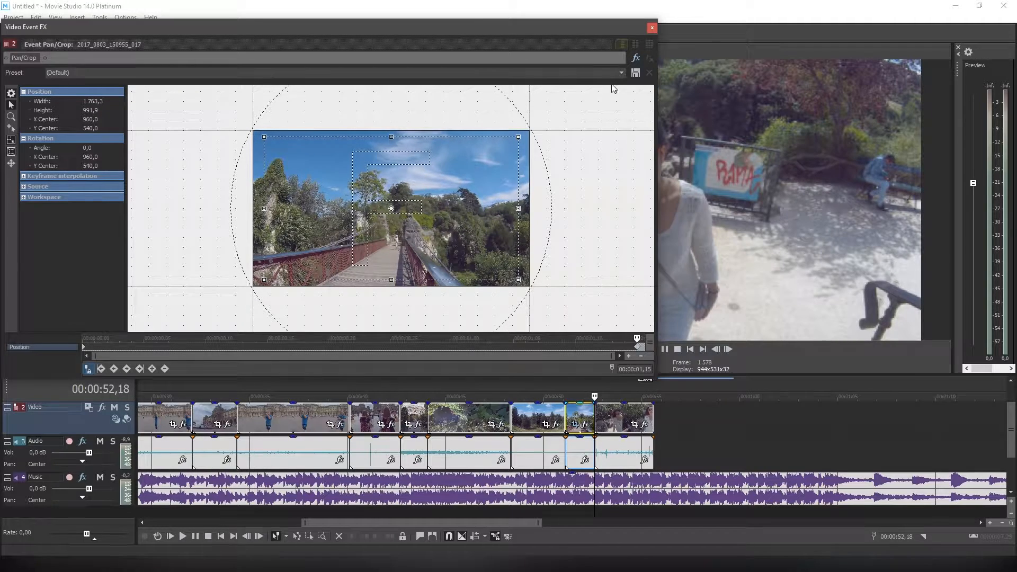
left_click(653, 28)
Play back the bridge clip's zoom from its beginning into the following clip.
left_click(578, 390)
key("space")
left_click(567, 397)
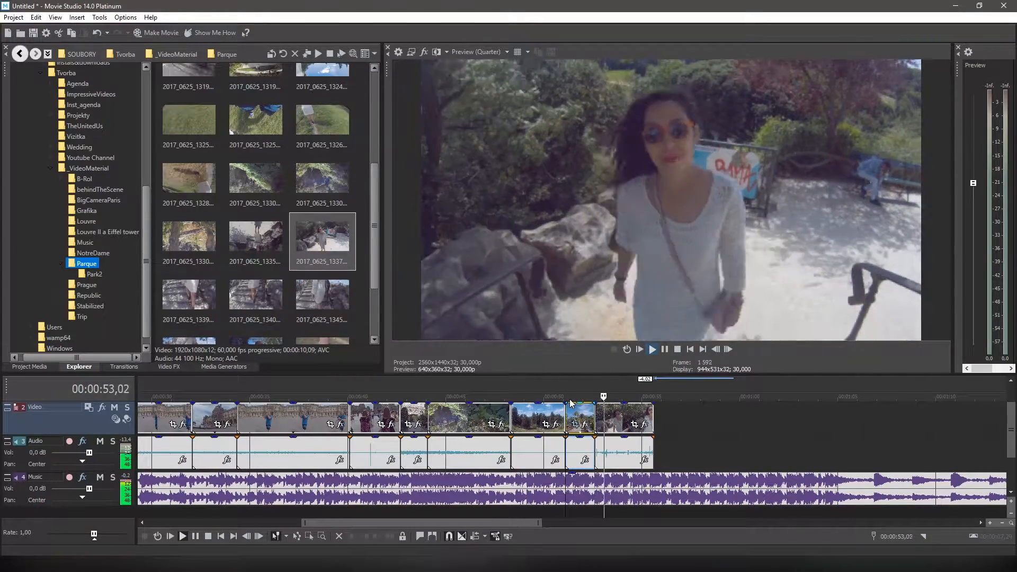
left_click(568, 397)
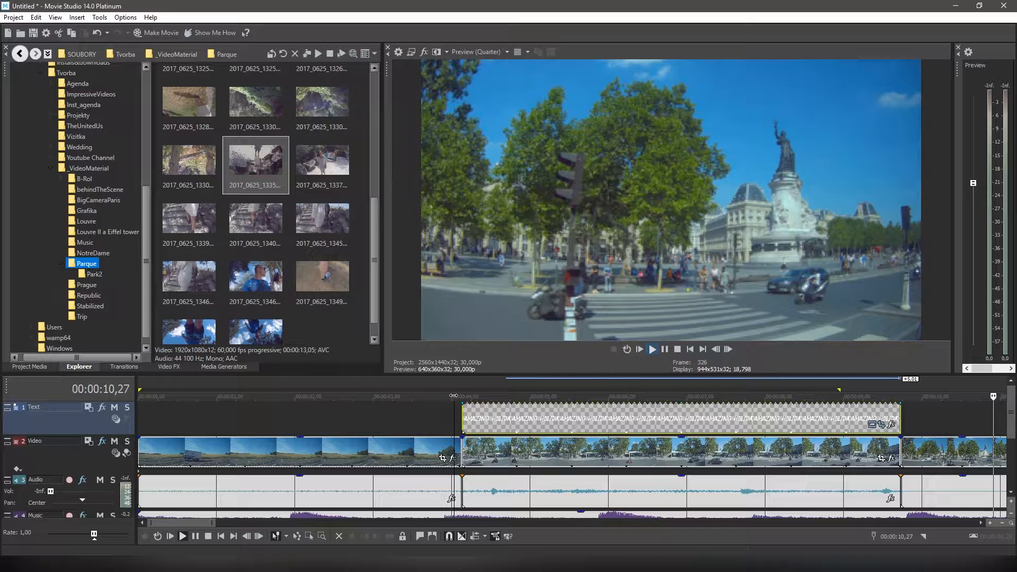
Open the Render As settings for the project and choose the MainConcept AVC/AAC format with the Internet HD 1080p template.
left_click(454, 396)
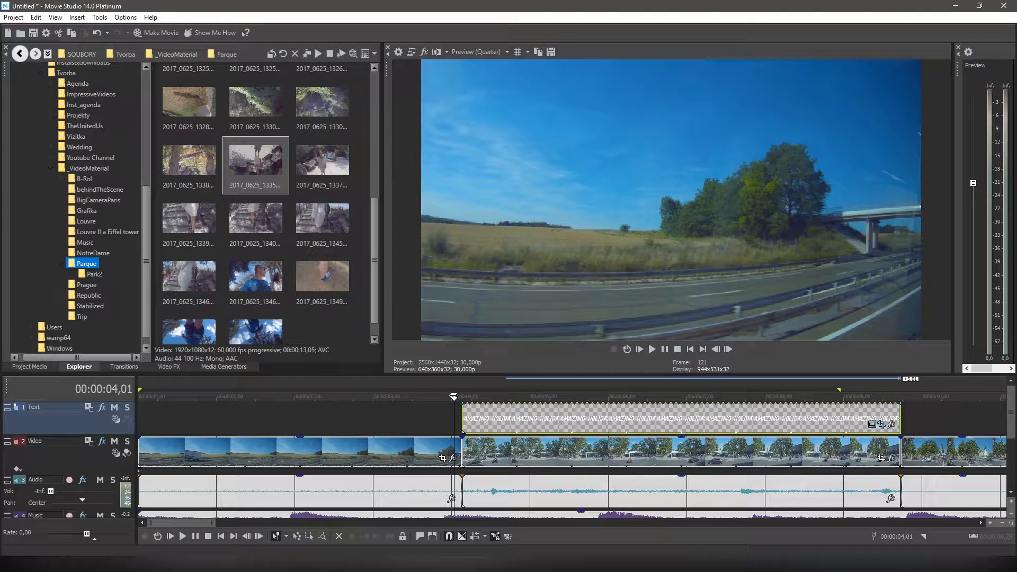
left_click(14, 17)
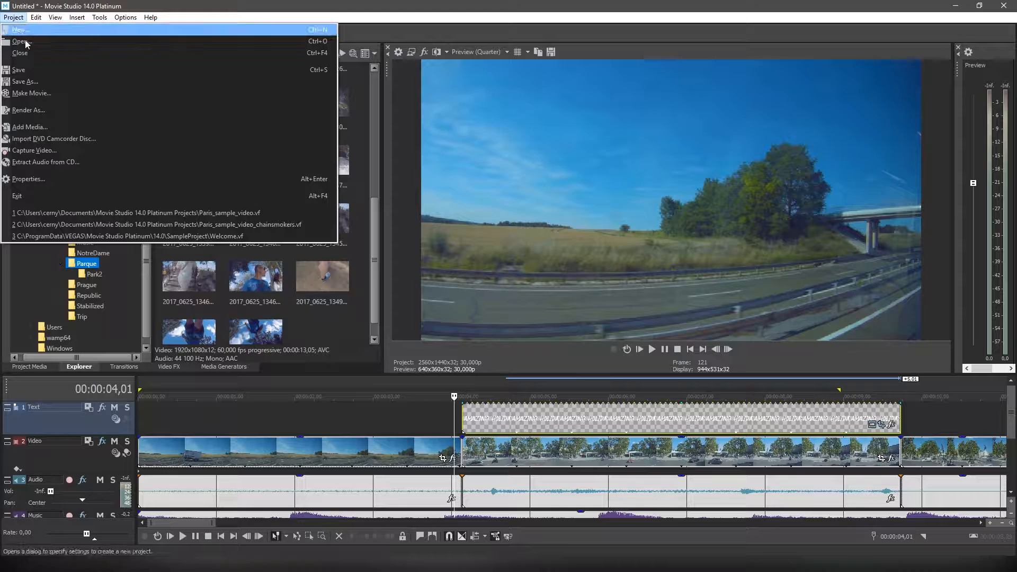
left_click(68, 109)
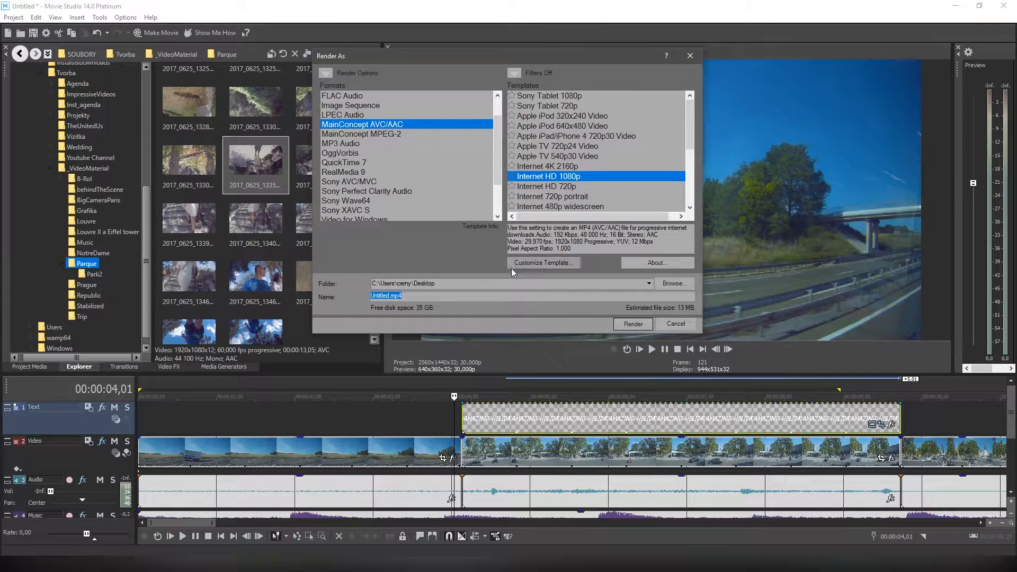
left_click(353, 135)
left_click(356, 125)
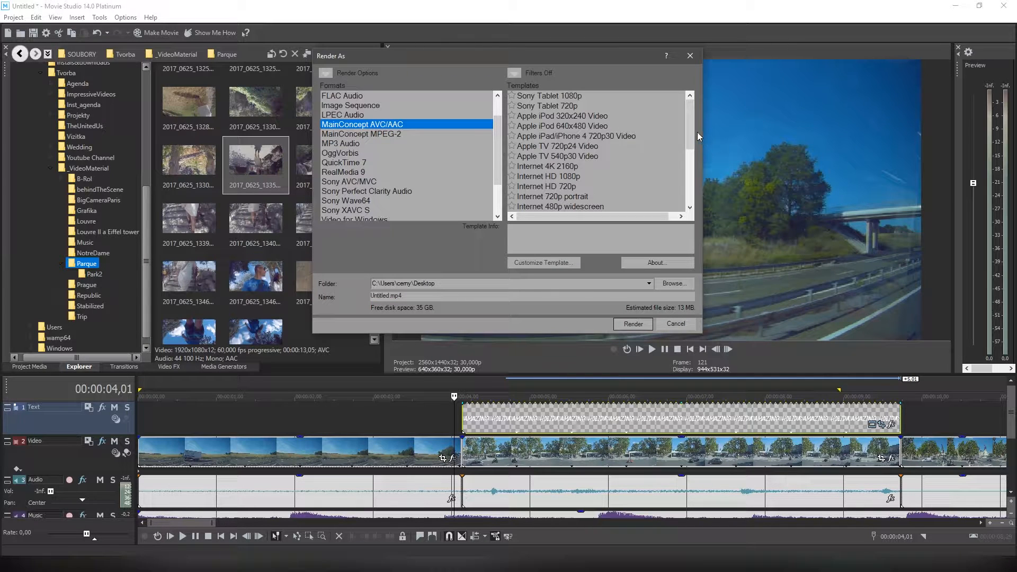
mouse_move(689, 135)
left_mouse_down()
mouse_move(682, 177)
mouse_move(681, 144)
left_mouse_up()
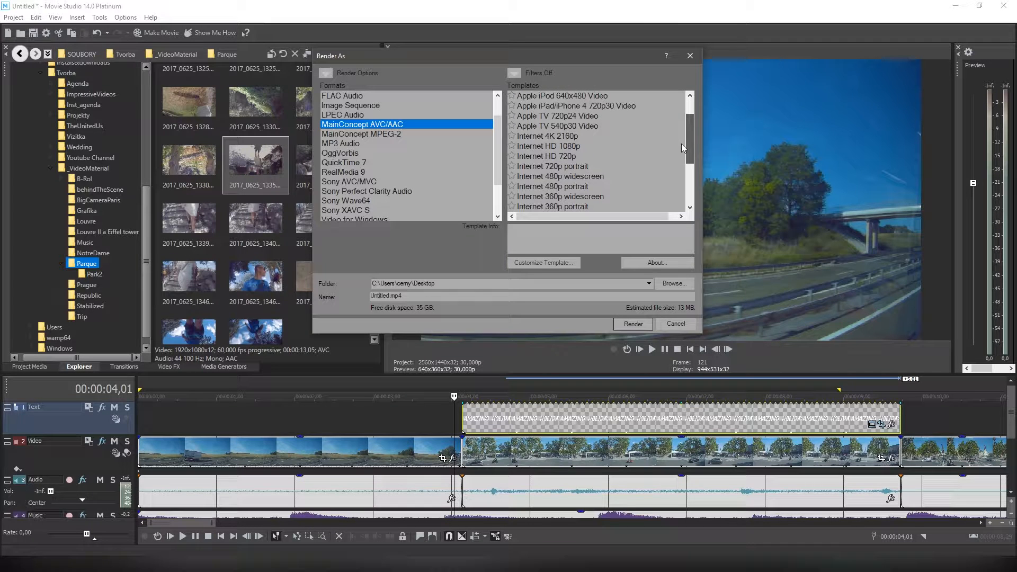
left_click(552, 149)
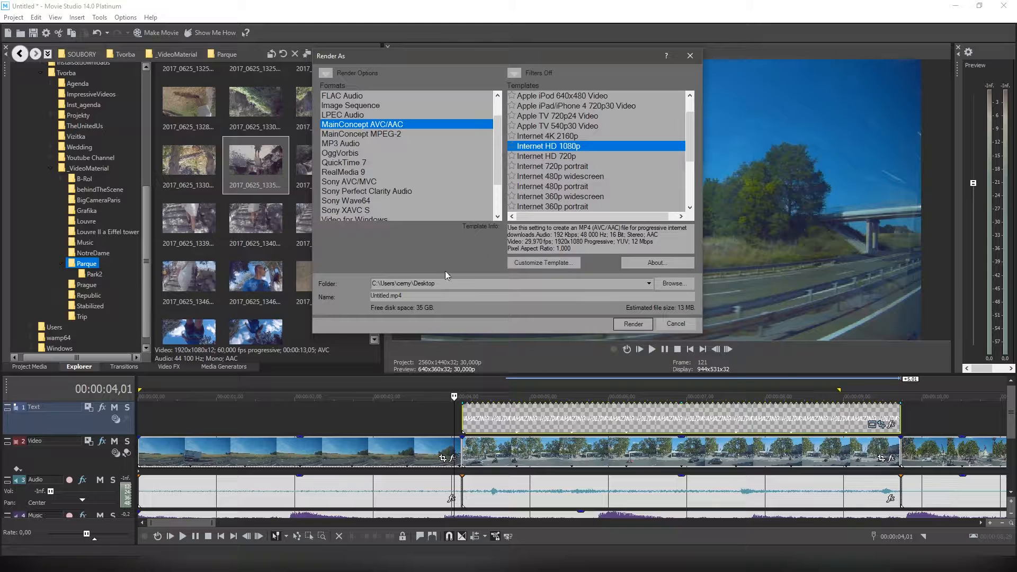
Name the output file holidayvideo, check the render options without changing them, and start rendering.
left_click(418, 295)
type("holidayvideo")
left_click(325, 73)
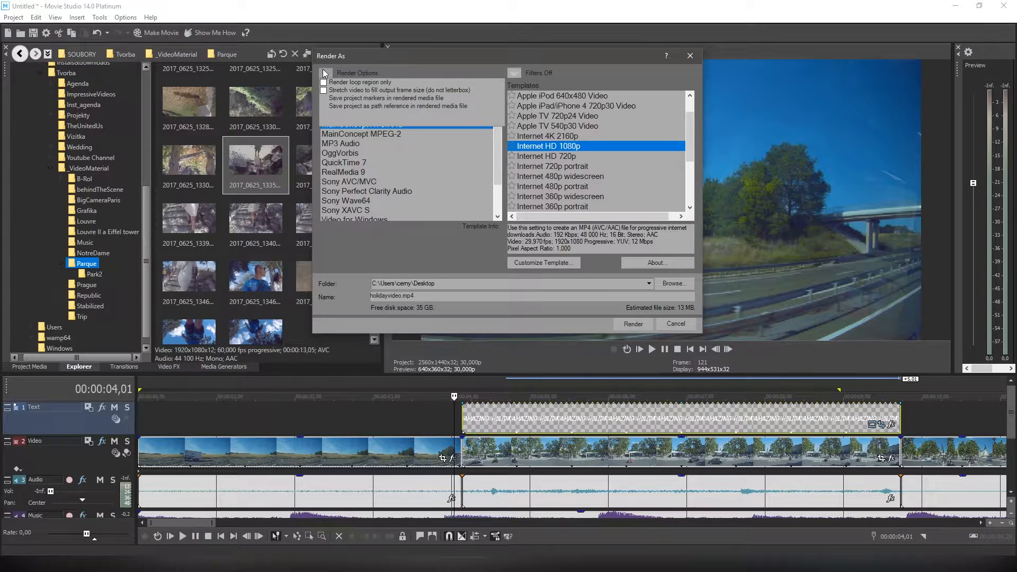
left_click(325, 73)
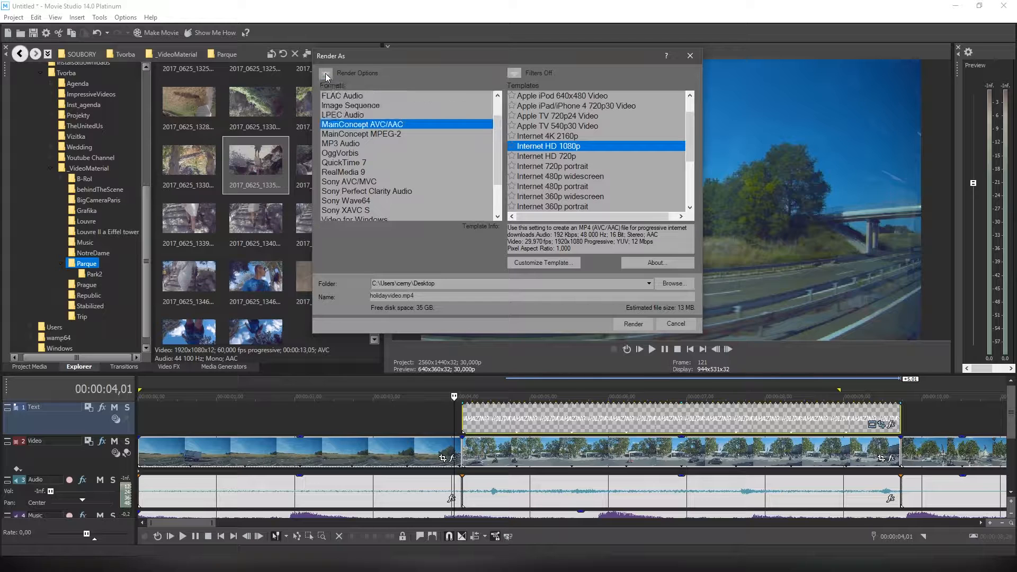
left_click(635, 324)
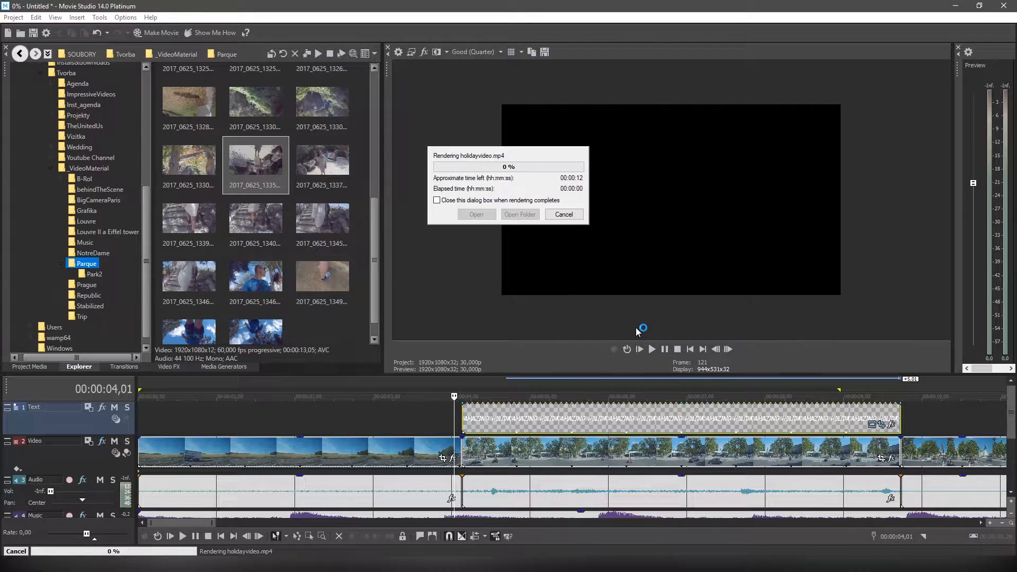